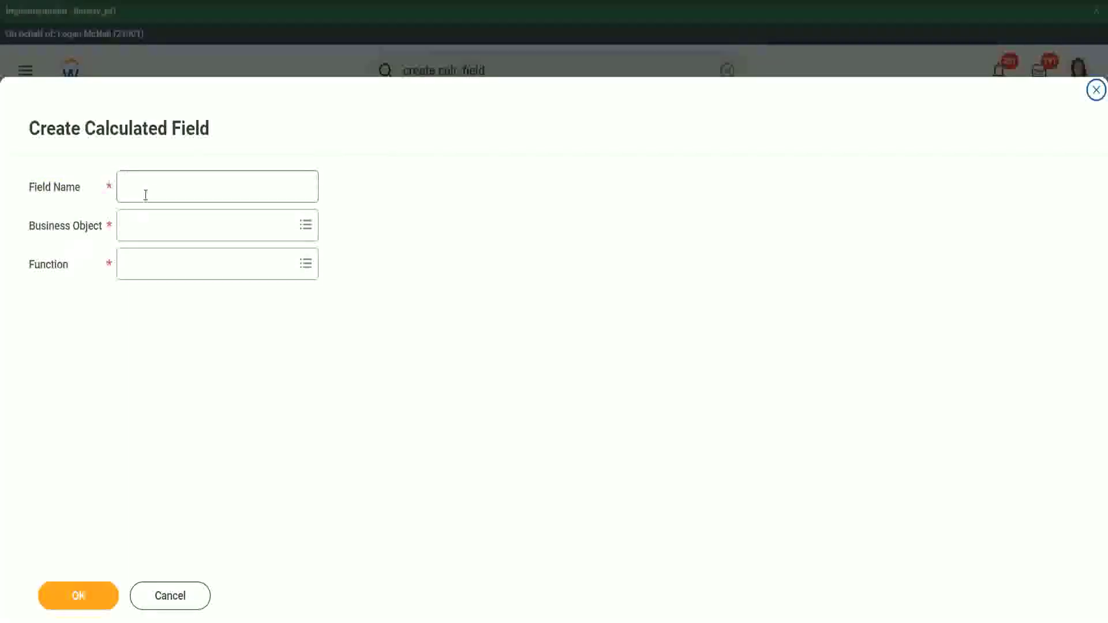
Step: Enter the field name 'CF-WW-TF-Dependent Relationship is Child', capitalizing 'Child' and inserting 'Dependent'
left_click(149, 187)
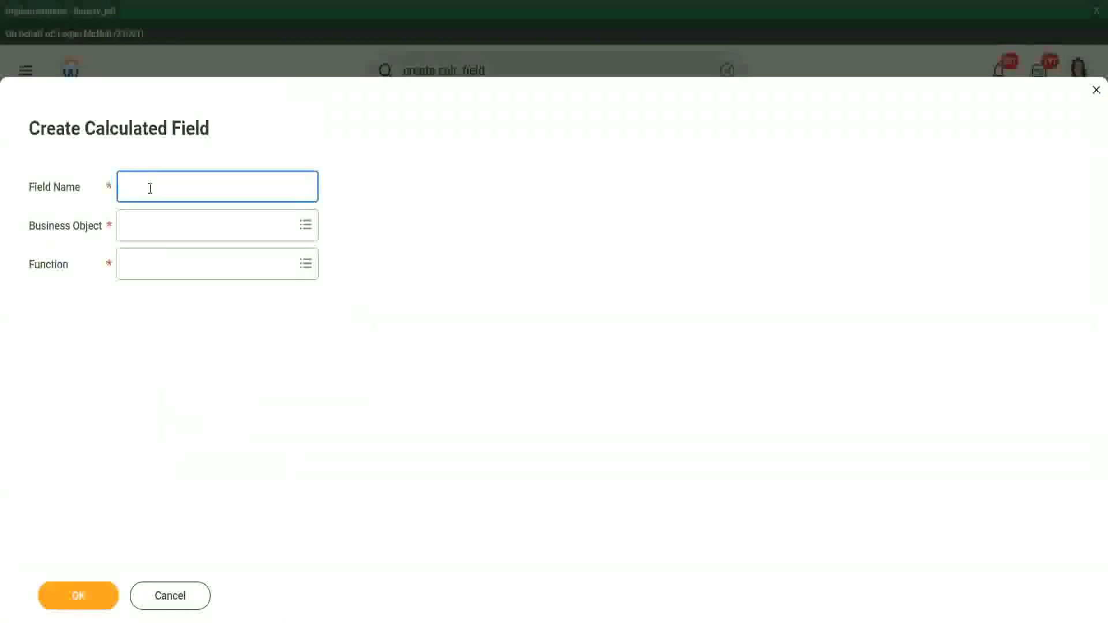
type("CF-WM-")
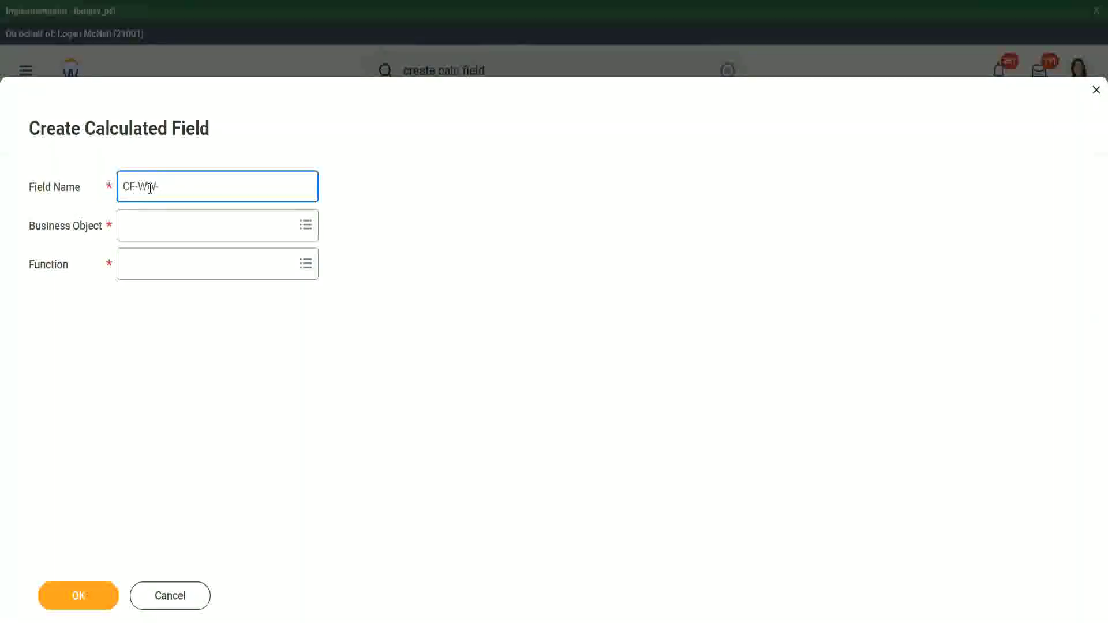
type("TF-R")
type("elations")
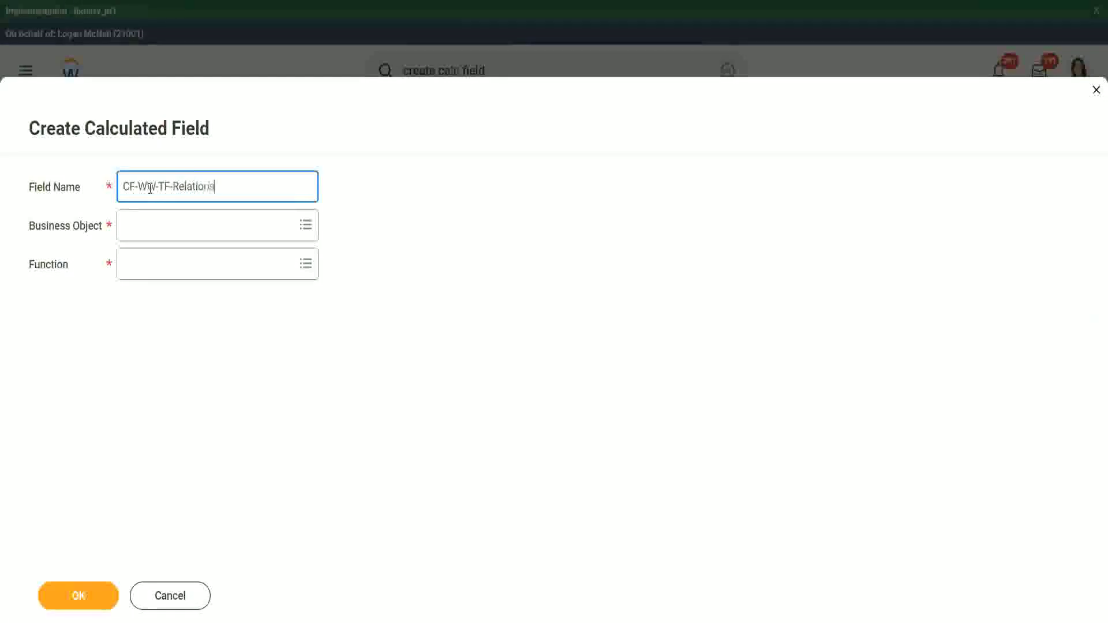
type("hip is chil")
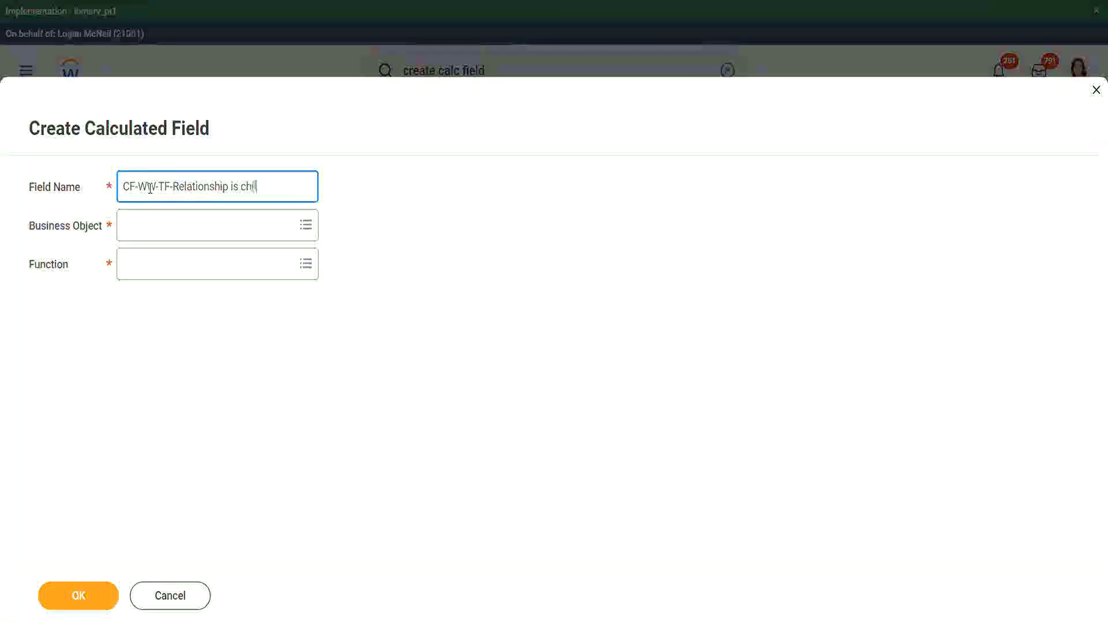
type("d")
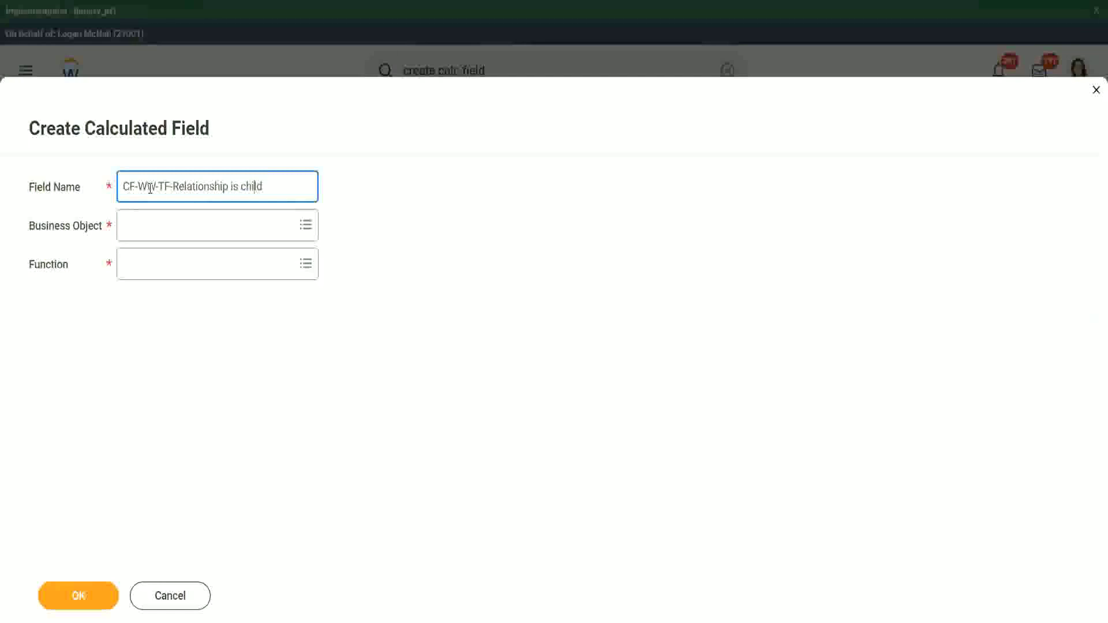
key("shift+Right")
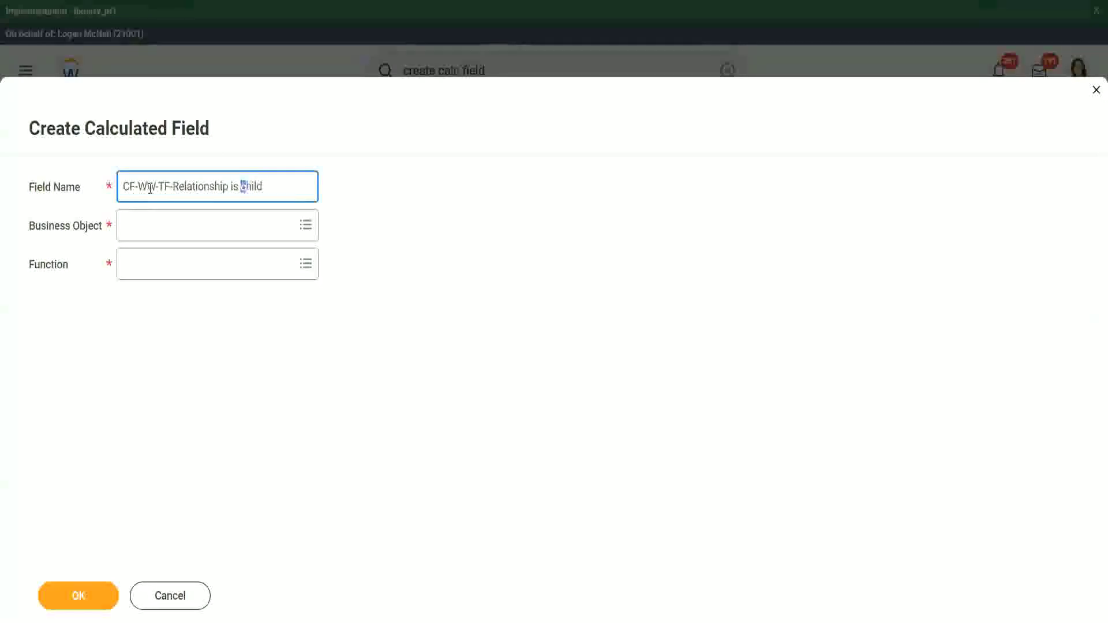
type("C")
key("Left")
key("Left")
type("Dependent")
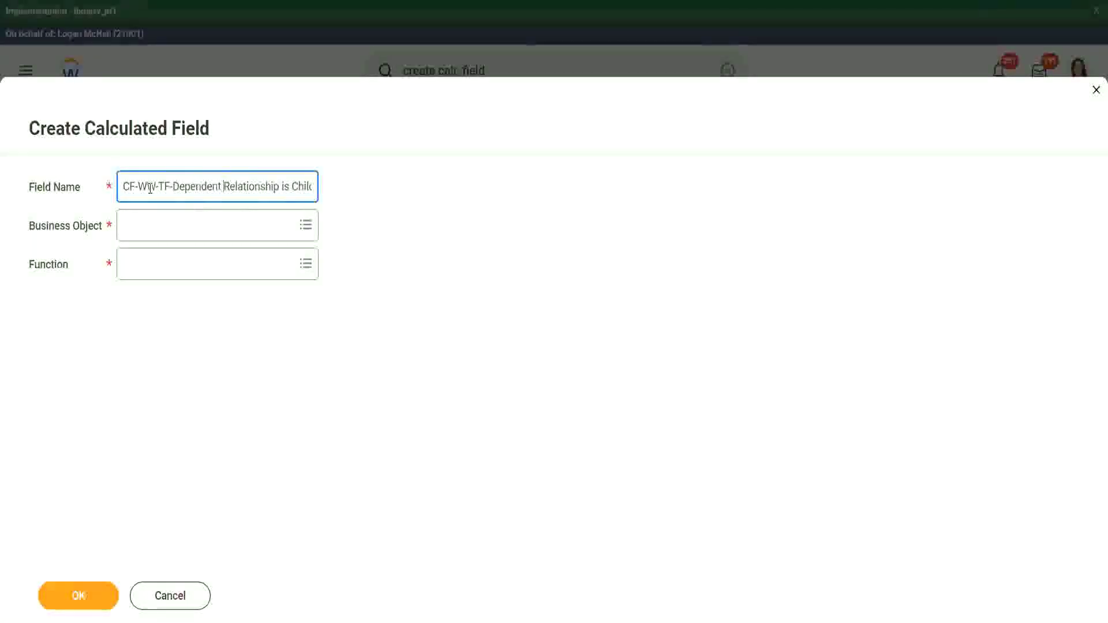
key("Tab")
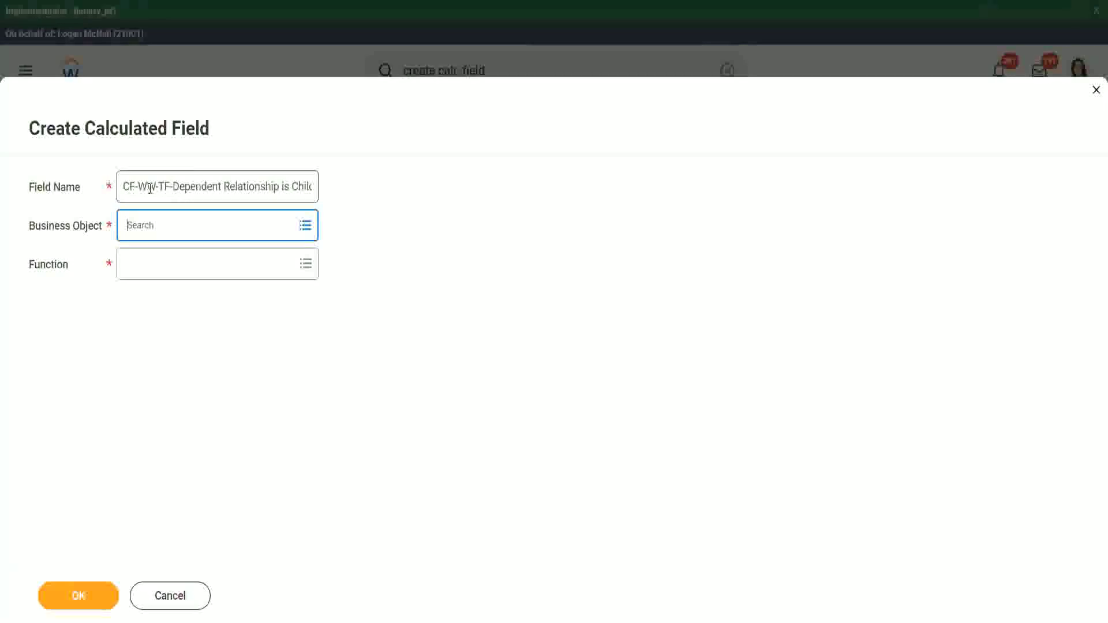
Step: Set Business Object to Dependent and Function to True/False Condition, then confirm the form
type("depedne")
type("epend")
key("Return")
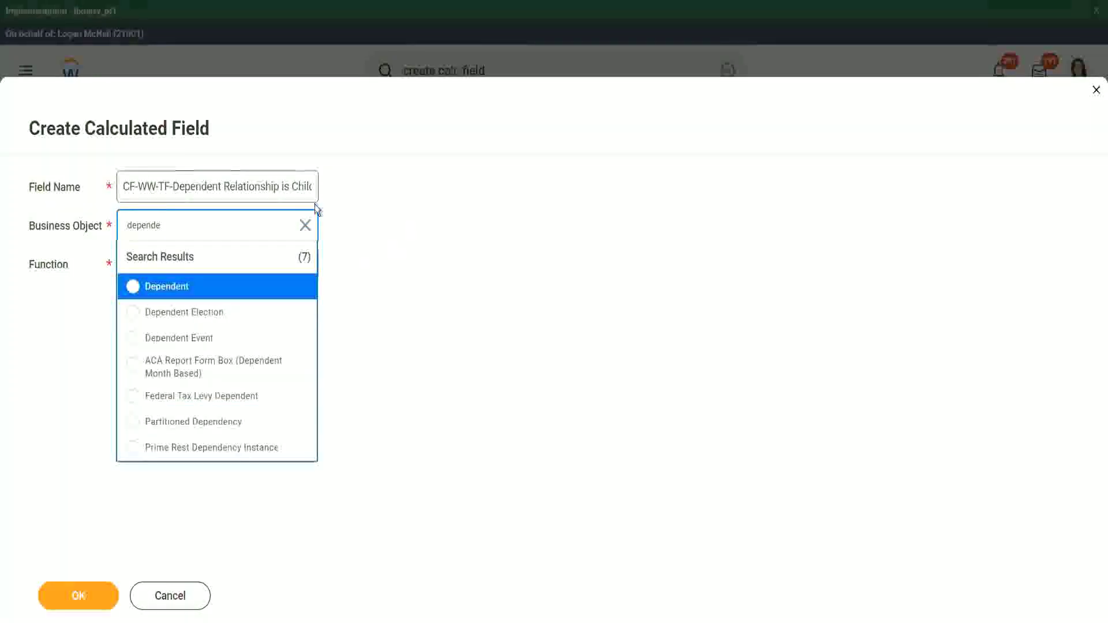
left_click(190, 293)
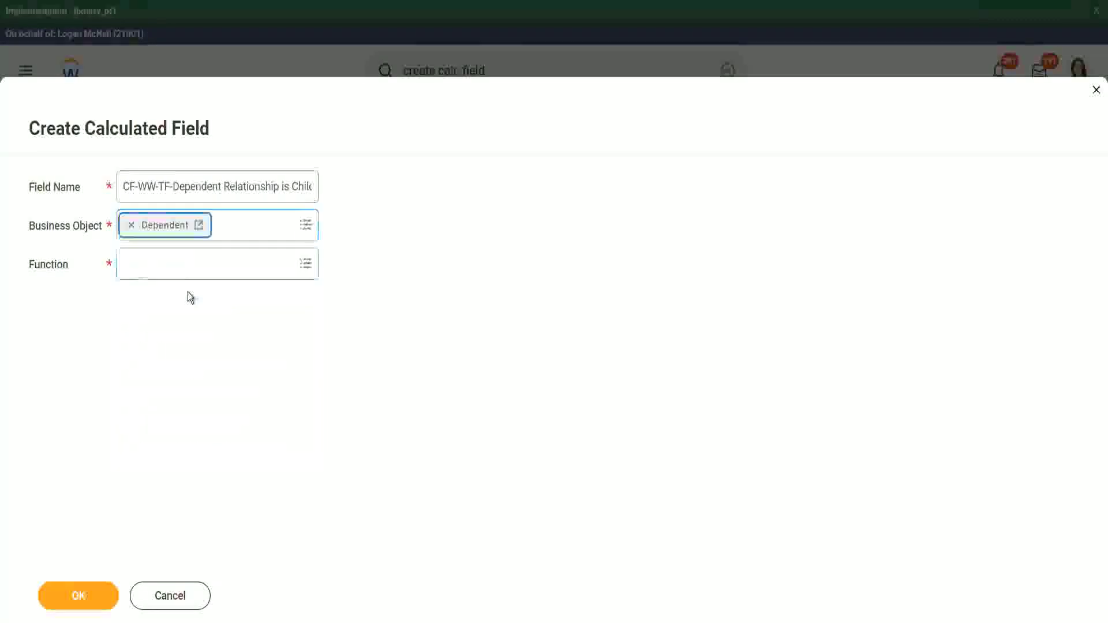
left_click(161, 264)
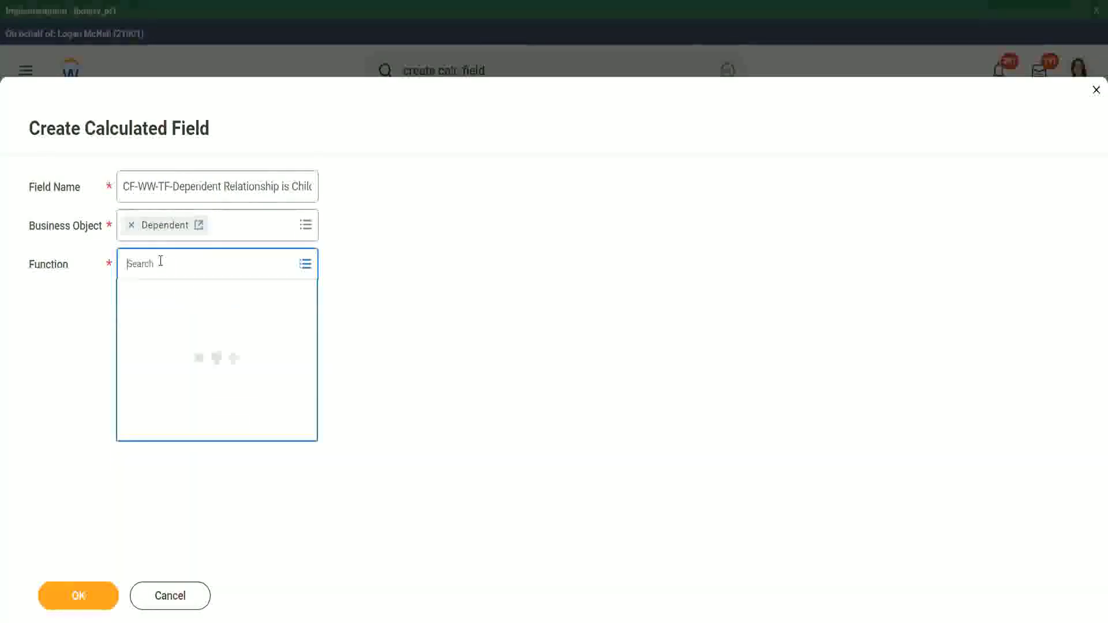
type("true")
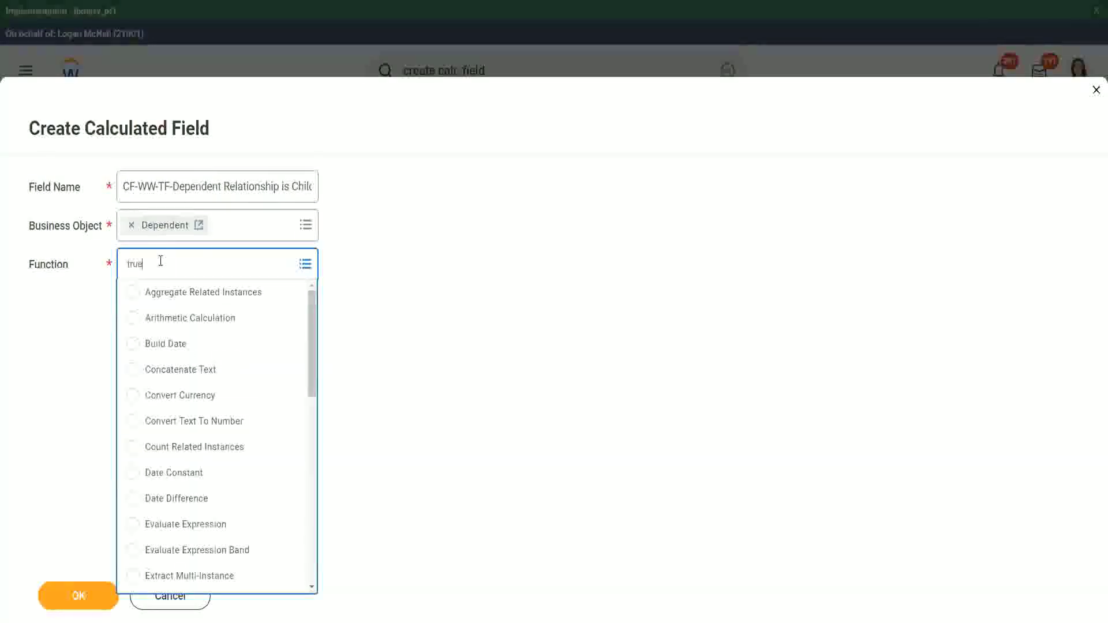
key("Return")
left_click(144, 289)
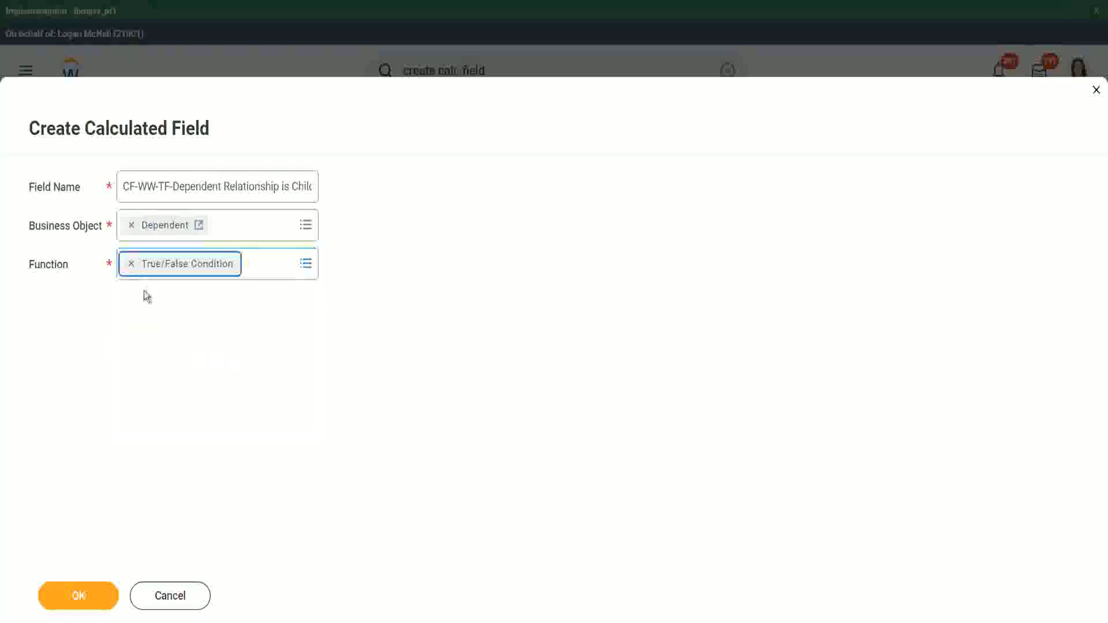
left_click(89, 599)
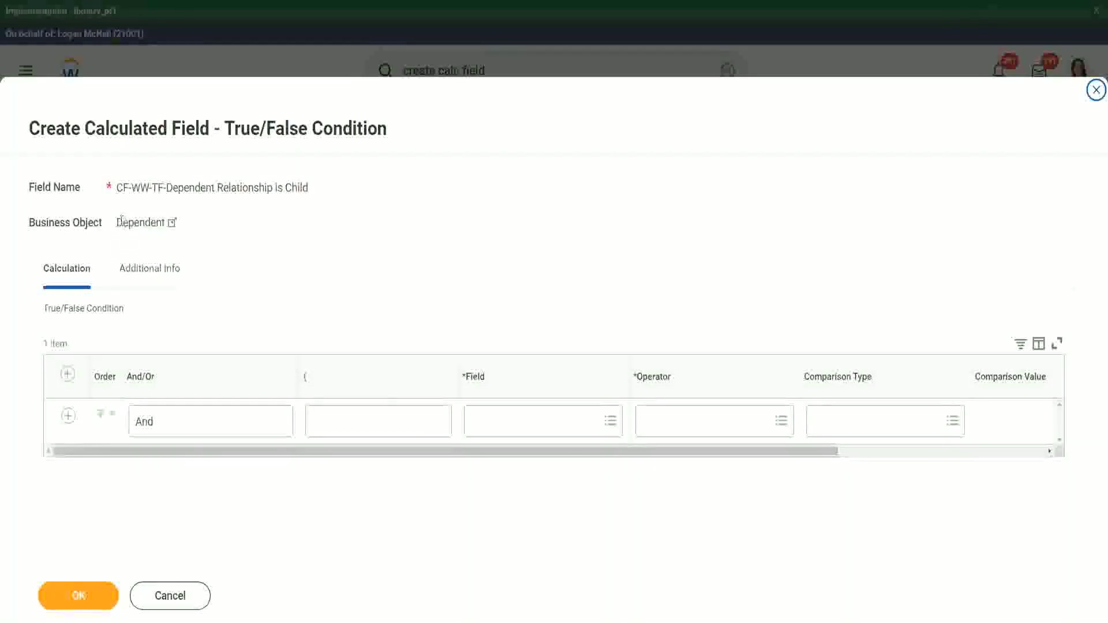
Step: Choose Relationship as the Field in the first condition row
left_click_drag(117, 223, 168, 223)
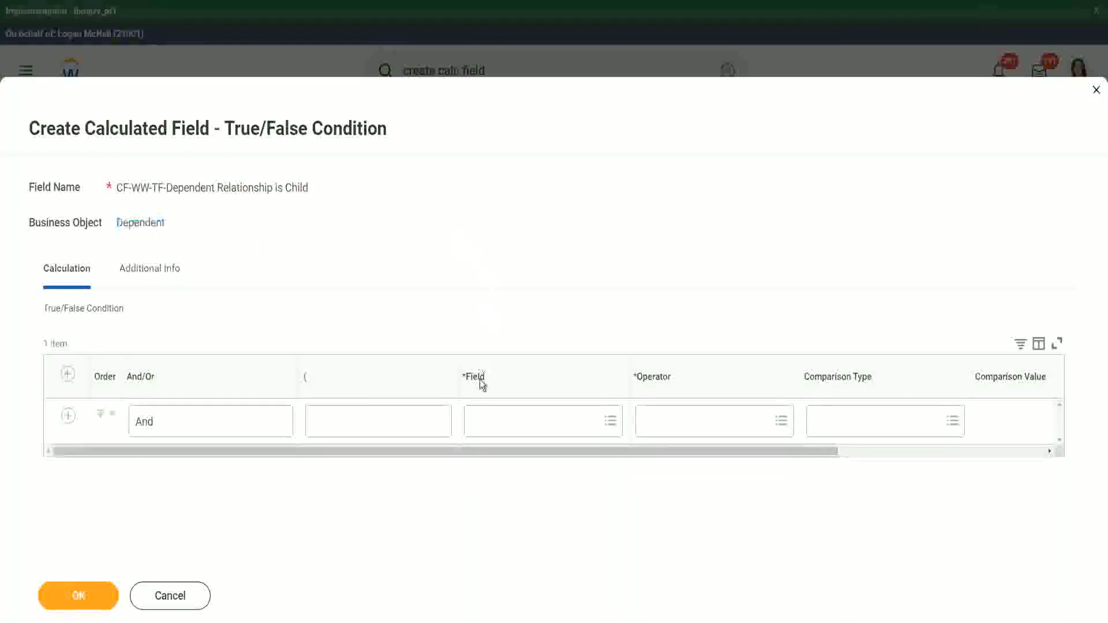
left_click(506, 420)
type("rel")
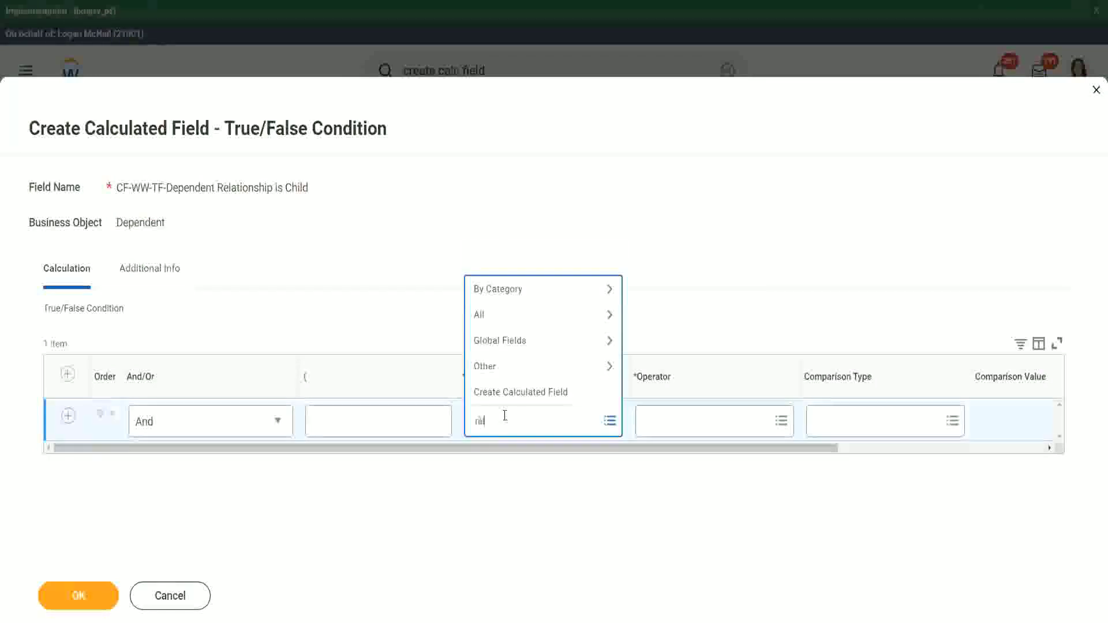
type("ationsh")
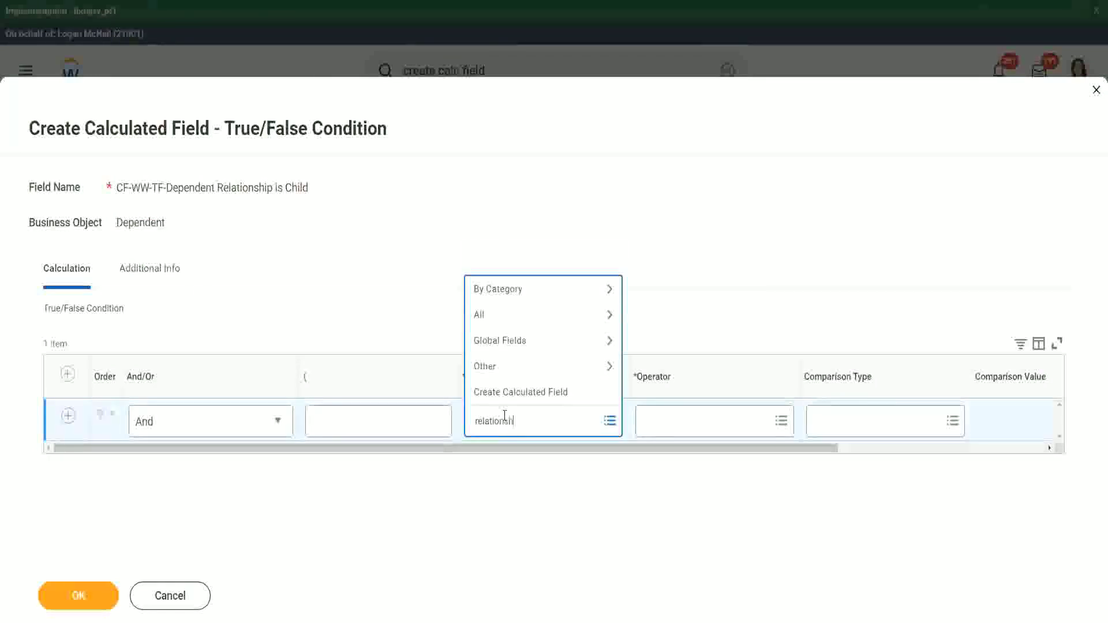
type("ip")
key("Return")
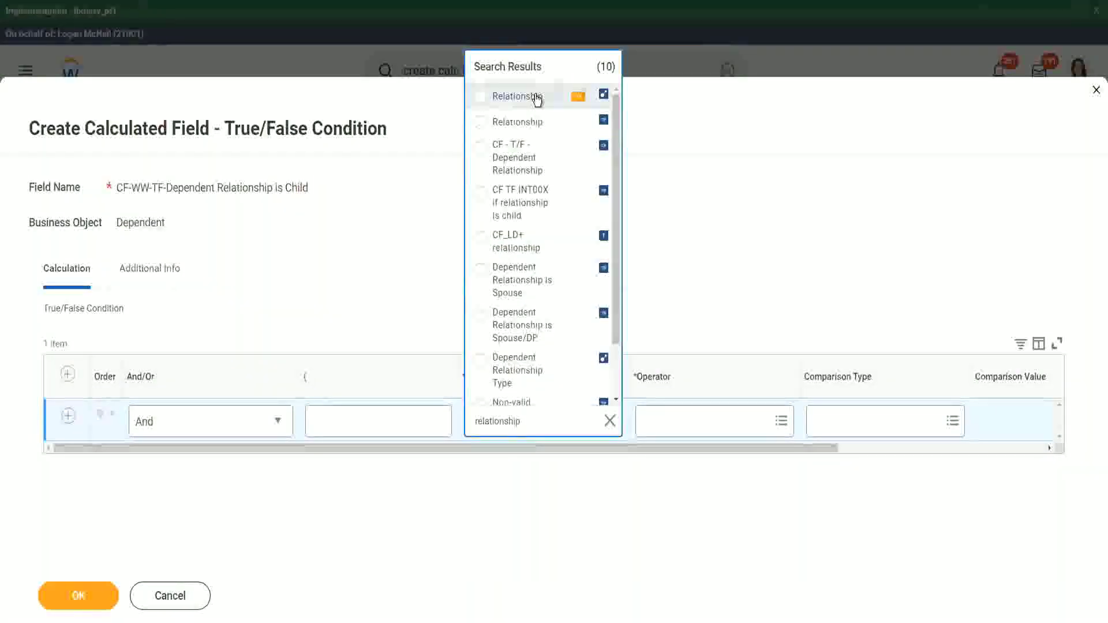
left_click(517, 96)
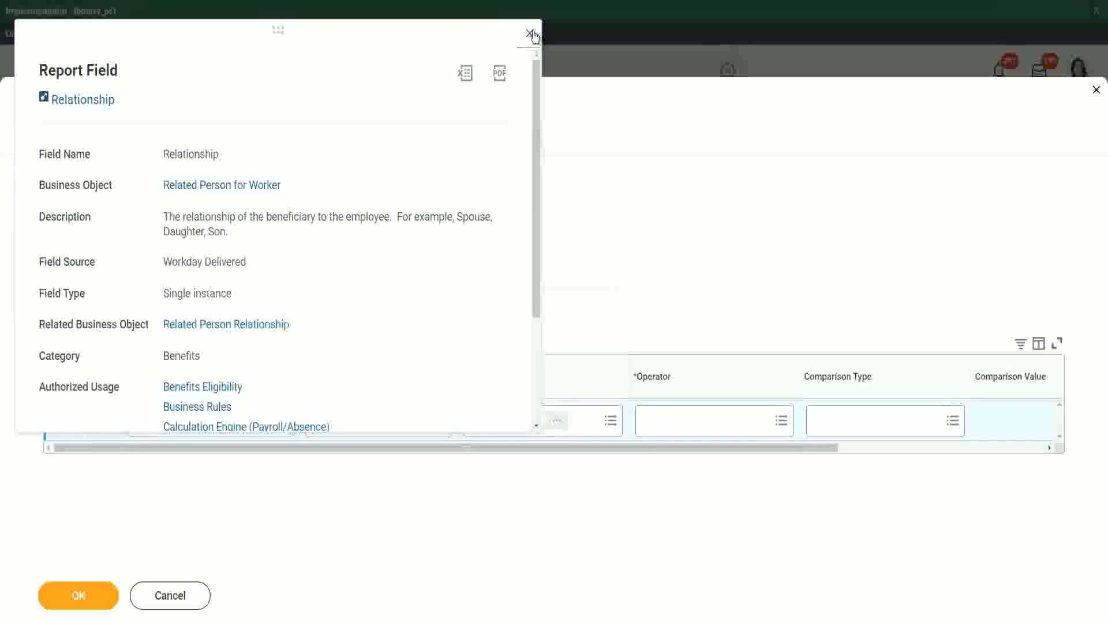
left_click(618, 201)
Step: Set the condition operator to 'in the selection list'
left_click(683, 414)
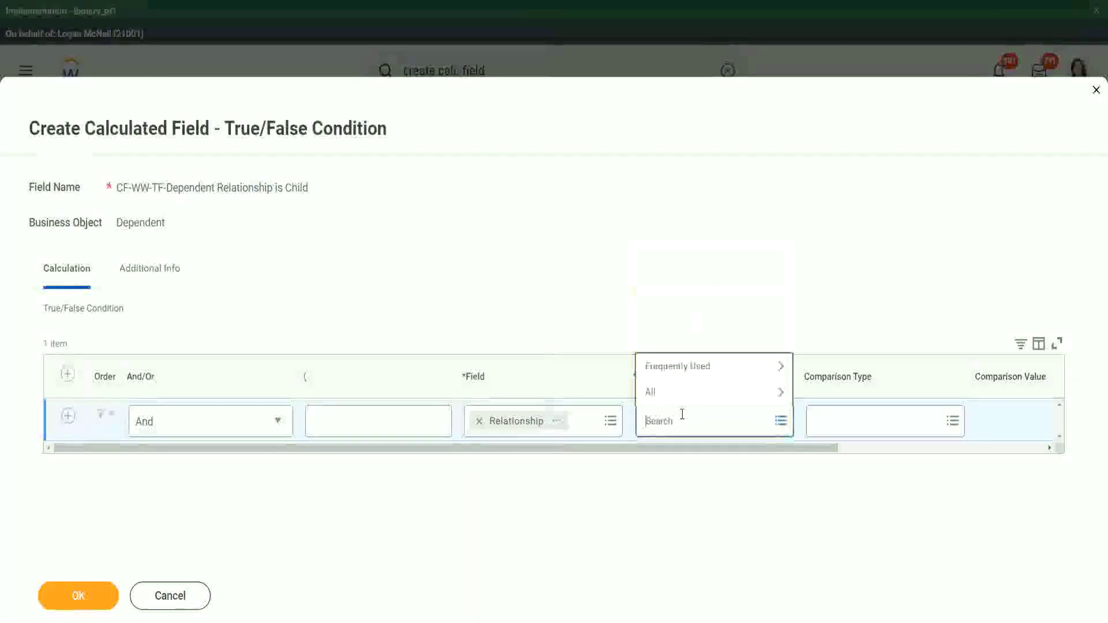
left_click(693, 366)
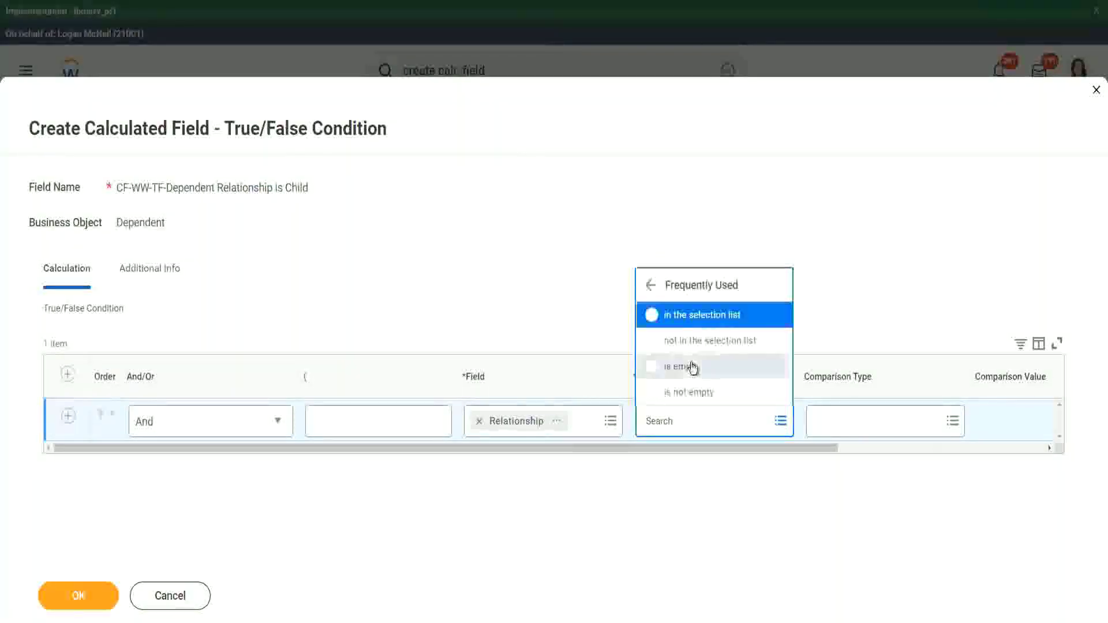
left_click(705, 314)
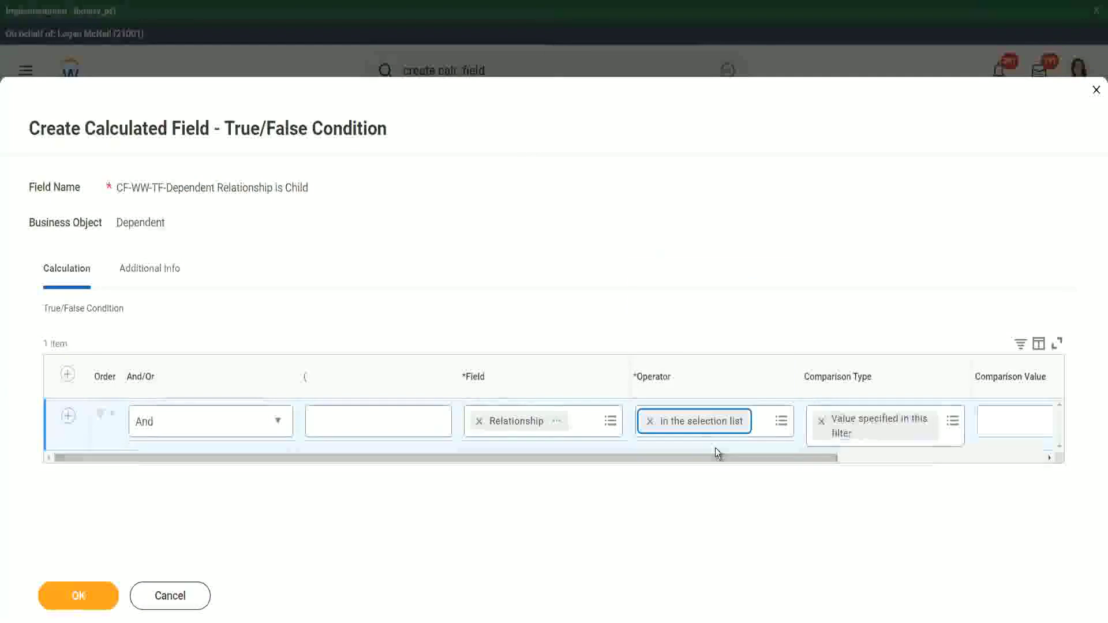
left_click_drag(715, 460, 874, 455)
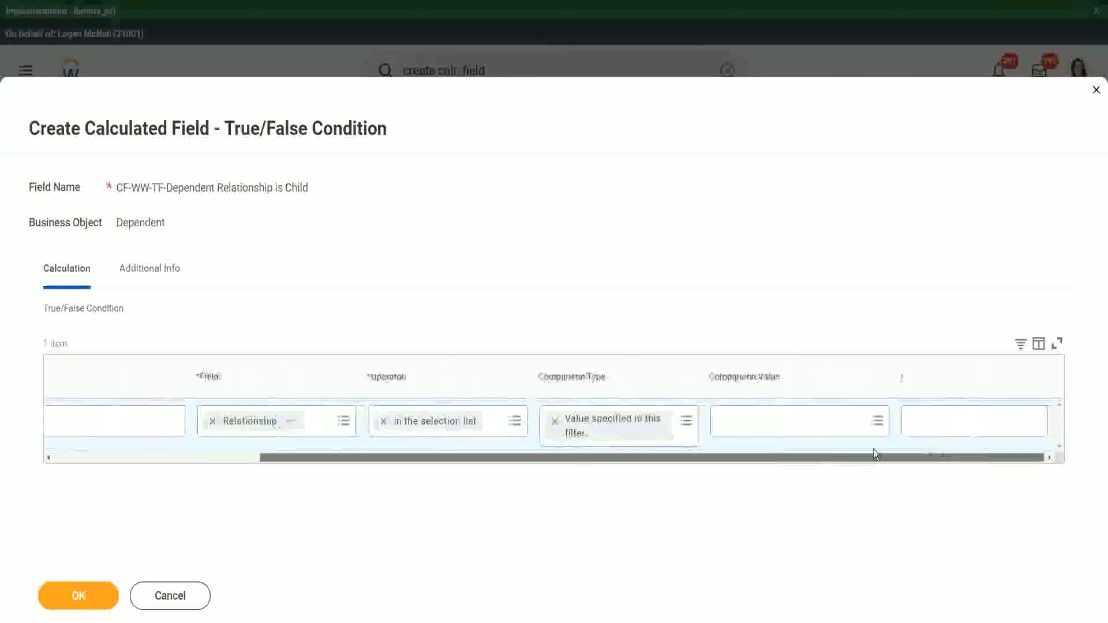
Step: Select Child as the comparison value and submit the calculated field
left_click(757, 421)
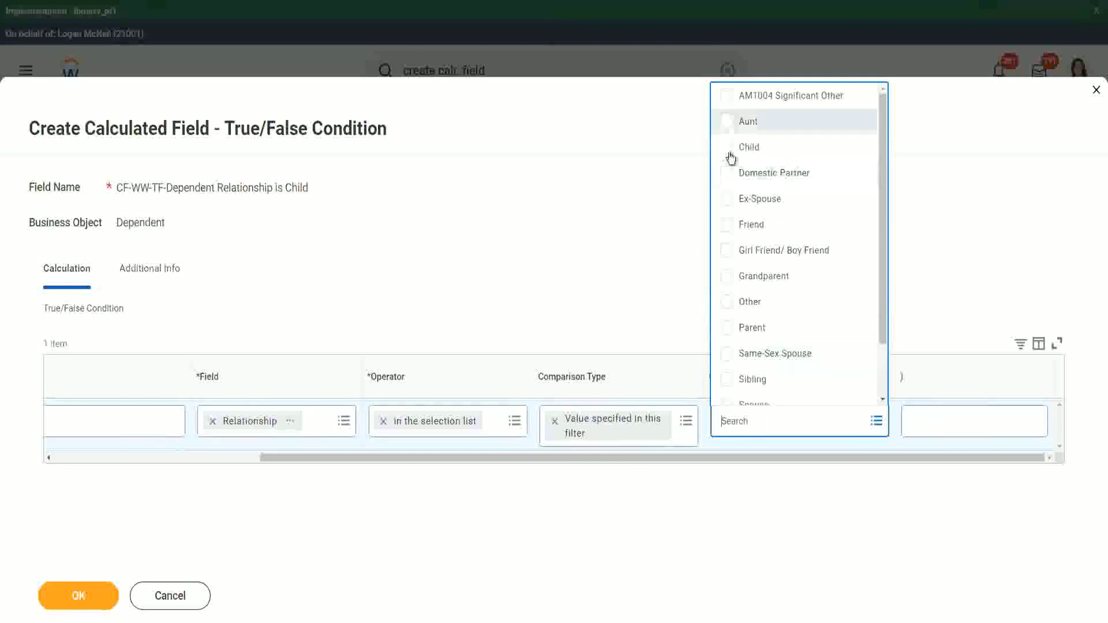
left_click(727, 148)
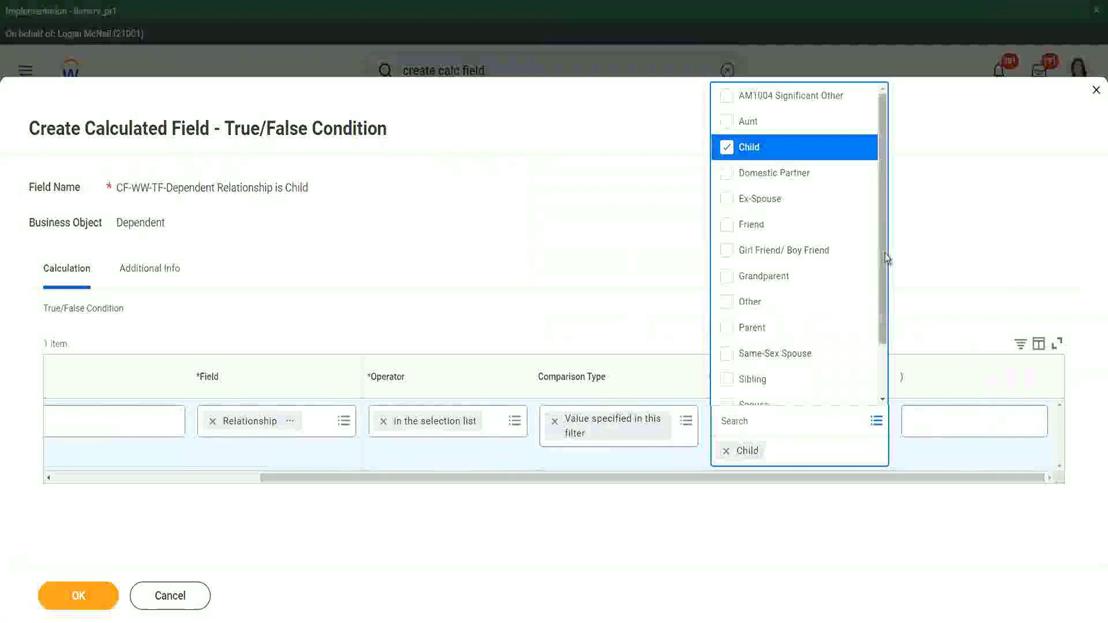
left_click_drag(885, 254, 892, 211)
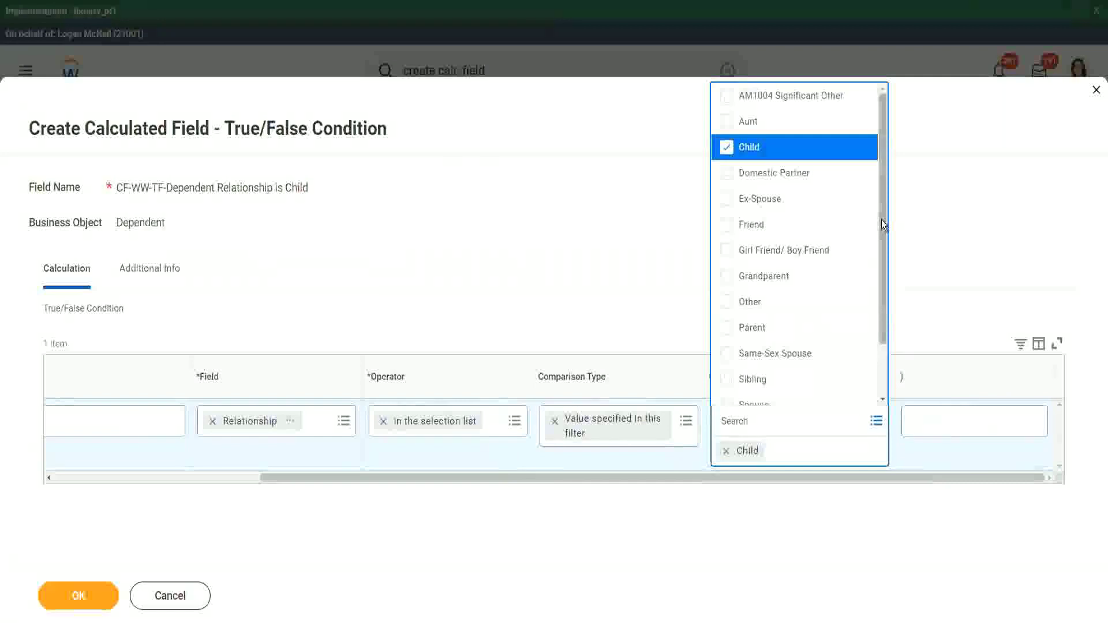
left_click_drag(881, 220, 888, 282)
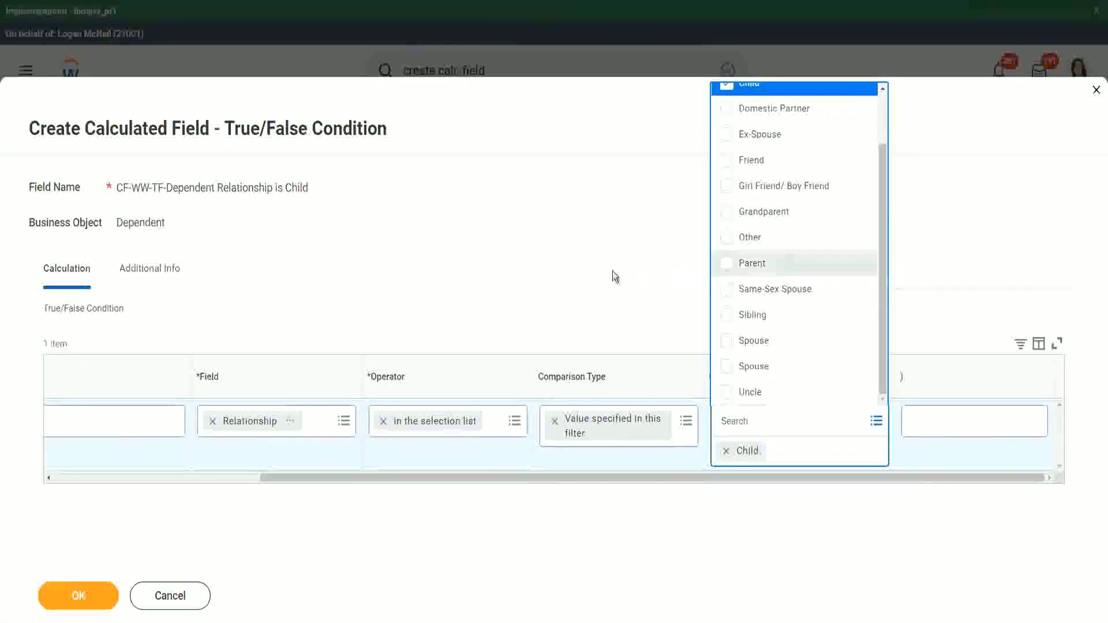
left_click(597, 260)
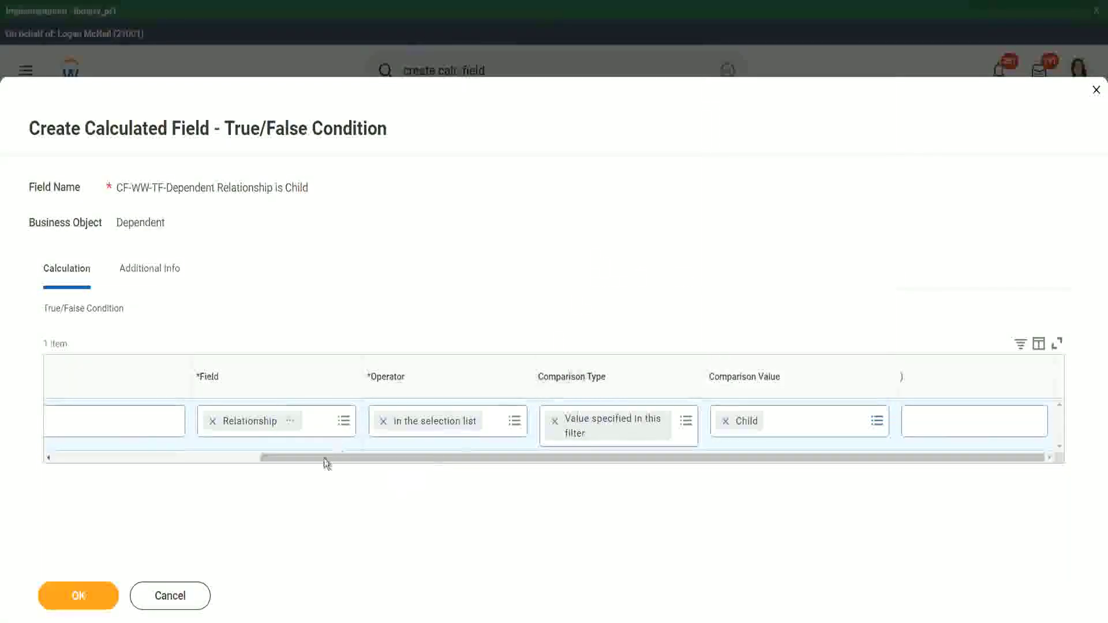
left_click_drag(324, 458, 110, 476)
left_click(85, 581)
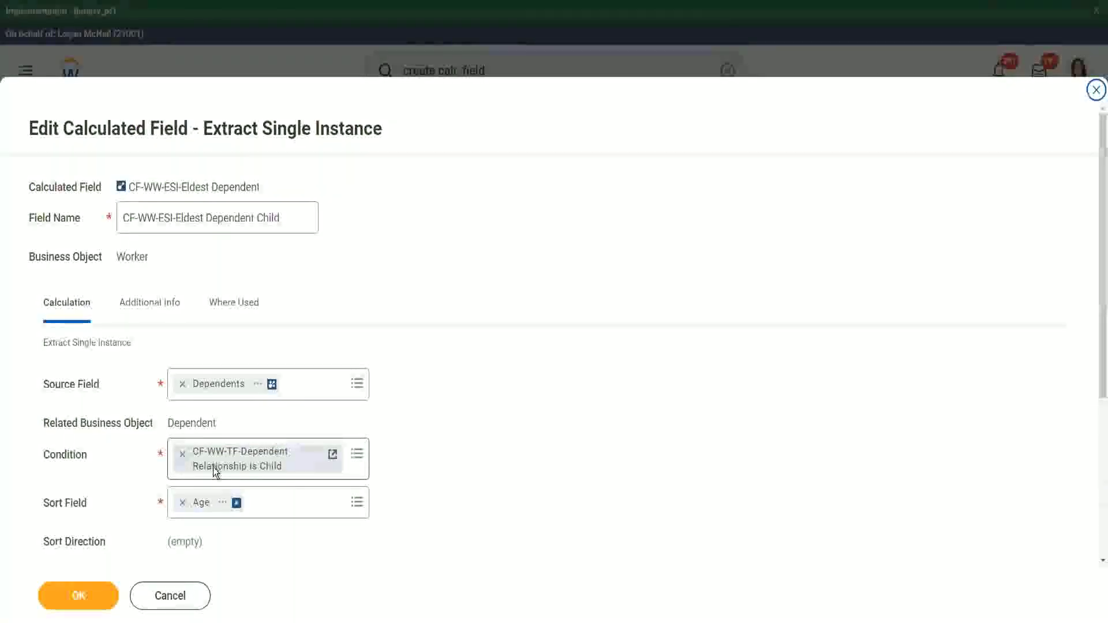
Step: Save CF-WW-ESI-Eldest Dependent Child with the new Dependent Relationship is Child condition
scroll(212, 462, "down", 3)
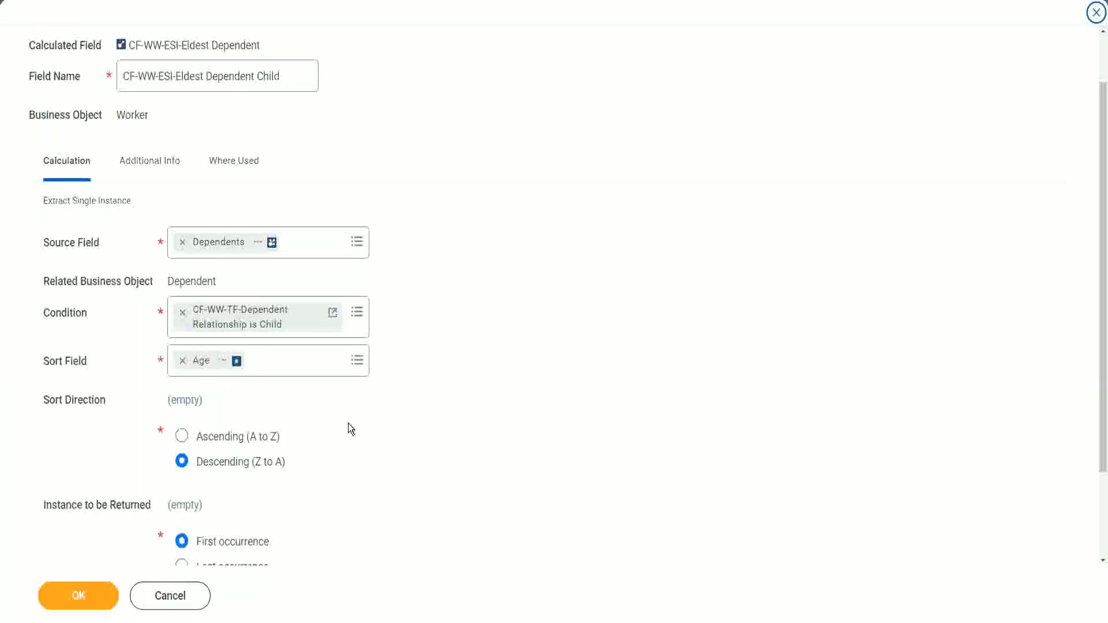
left_click(75, 600)
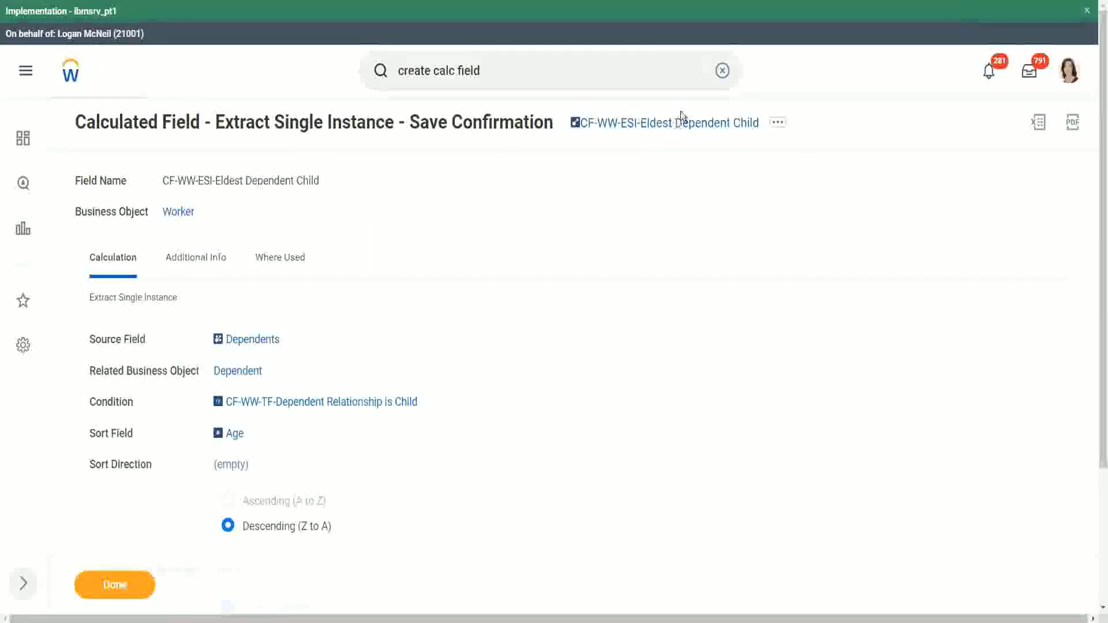
Step: Copy the new field's name, then open WW Base Pay Details via Actions > Custom Report > Edit
right_click(669, 124)
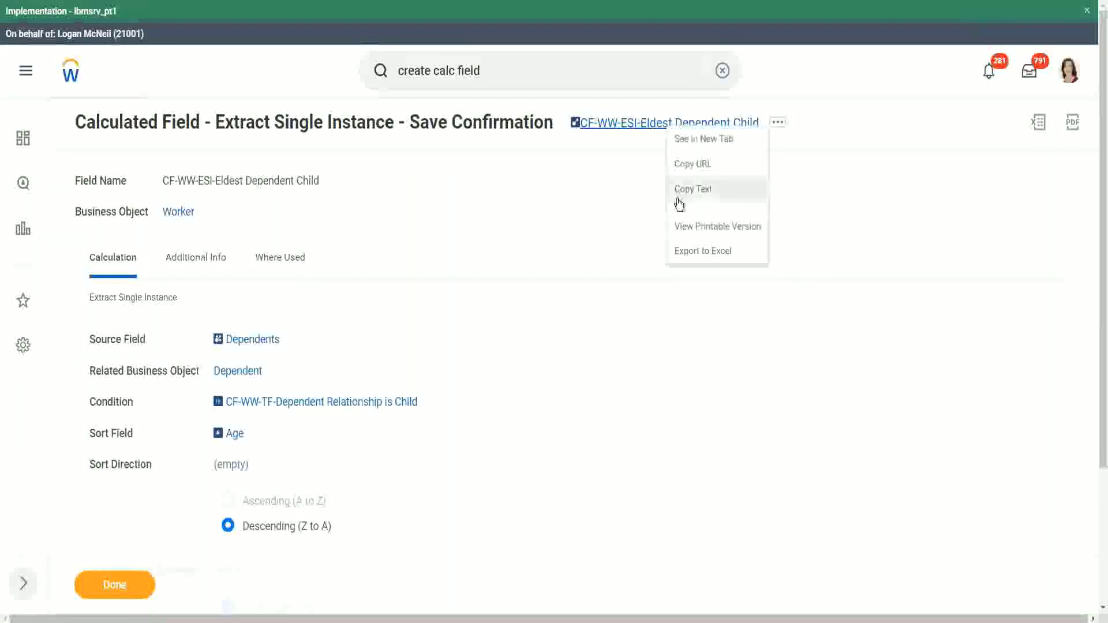
left_click(682, 196)
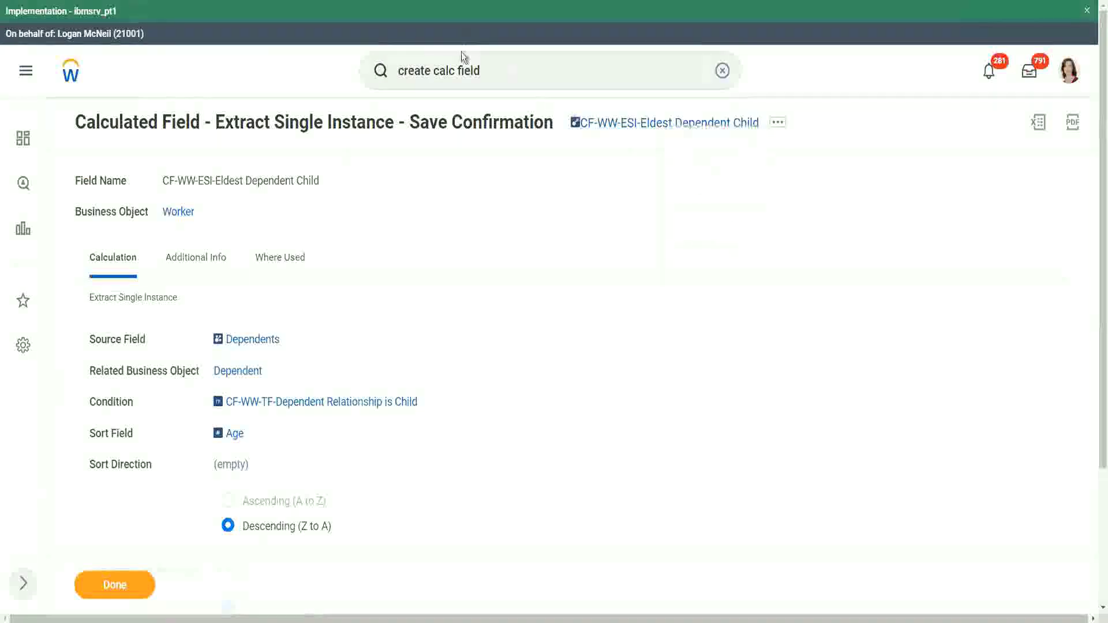
left_click(483, 66)
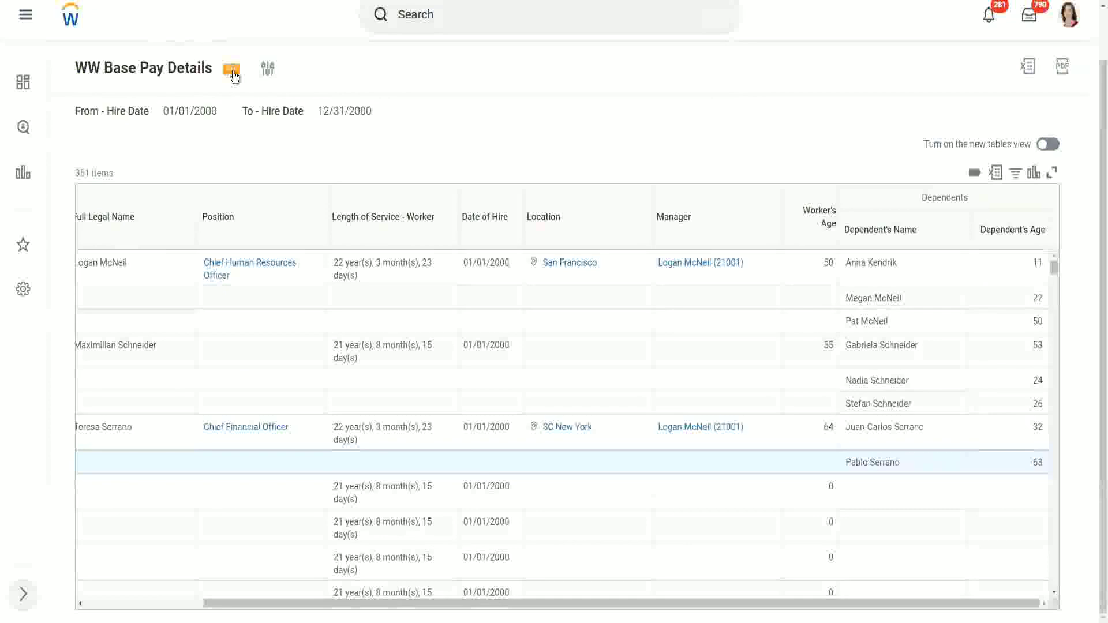
left_click(232, 75)
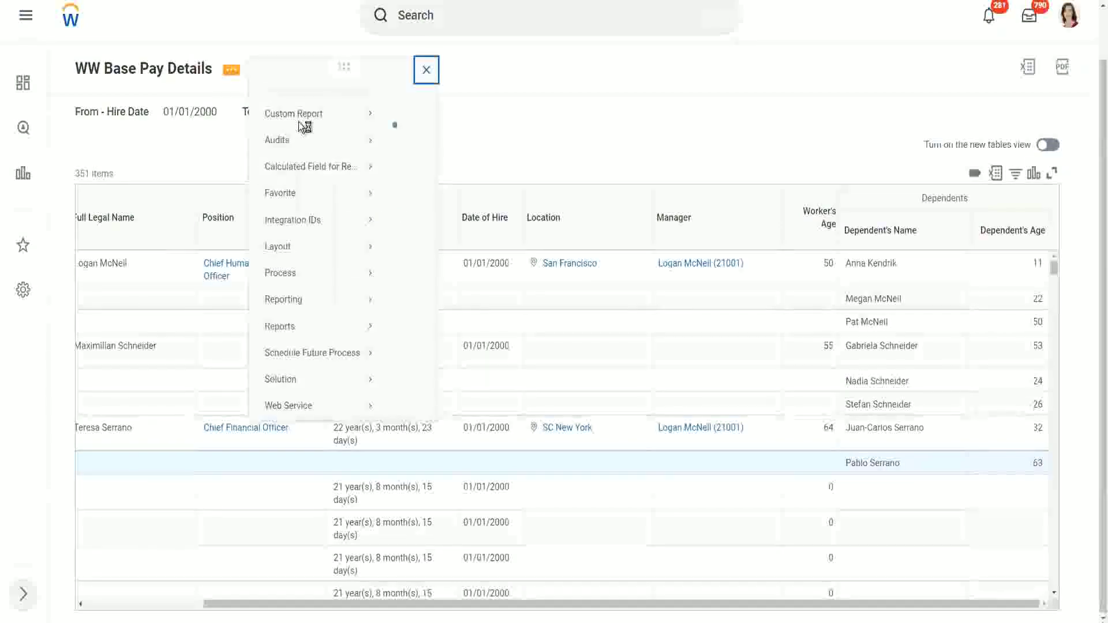
mouse_move(304, 131)
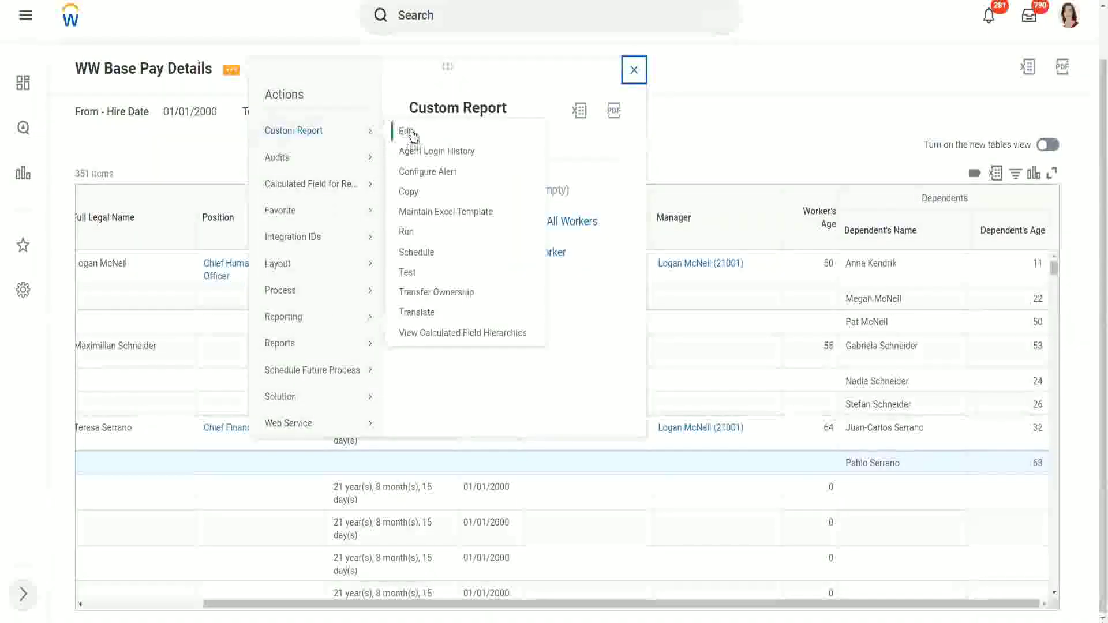
left_click(407, 132)
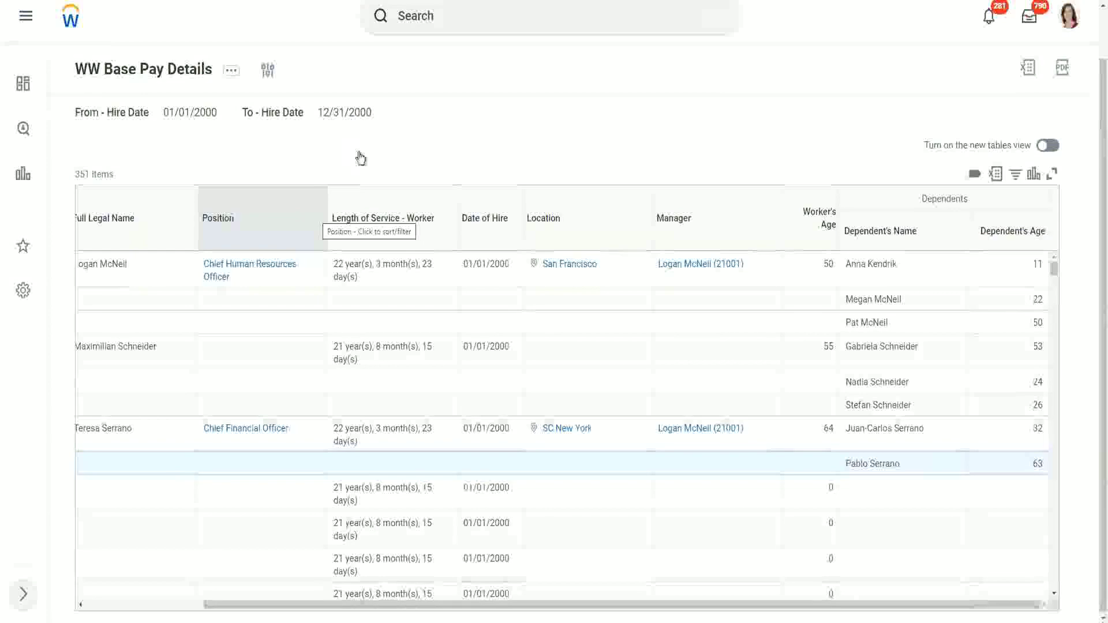
Step: Add a column after Worker's Age using CF-WW-ESI-Eldest Dependent Child, headed 'Eldest Dependent Child'
left_click(230, 73)
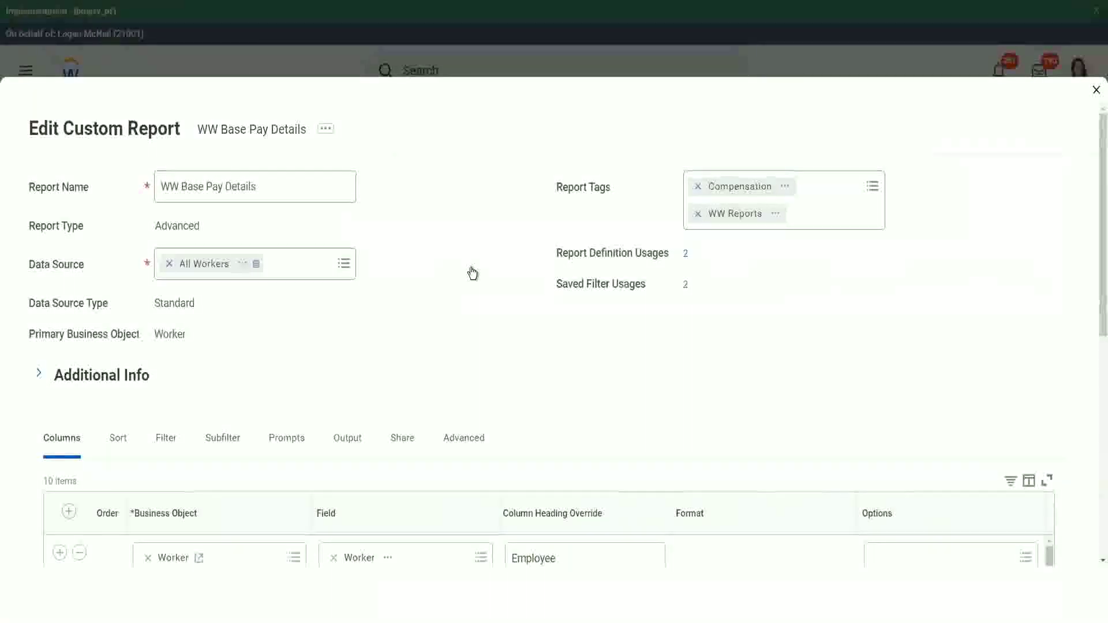
scroll(472, 273, "down", 5)
scroll(308, 416, "down", 3)
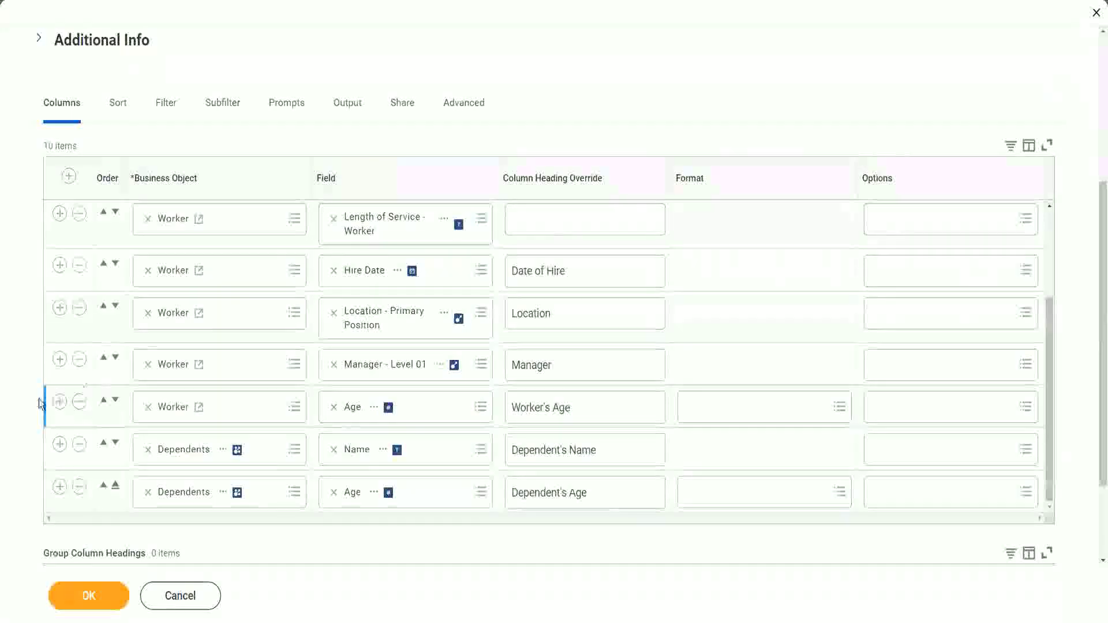
left_click(60, 403)
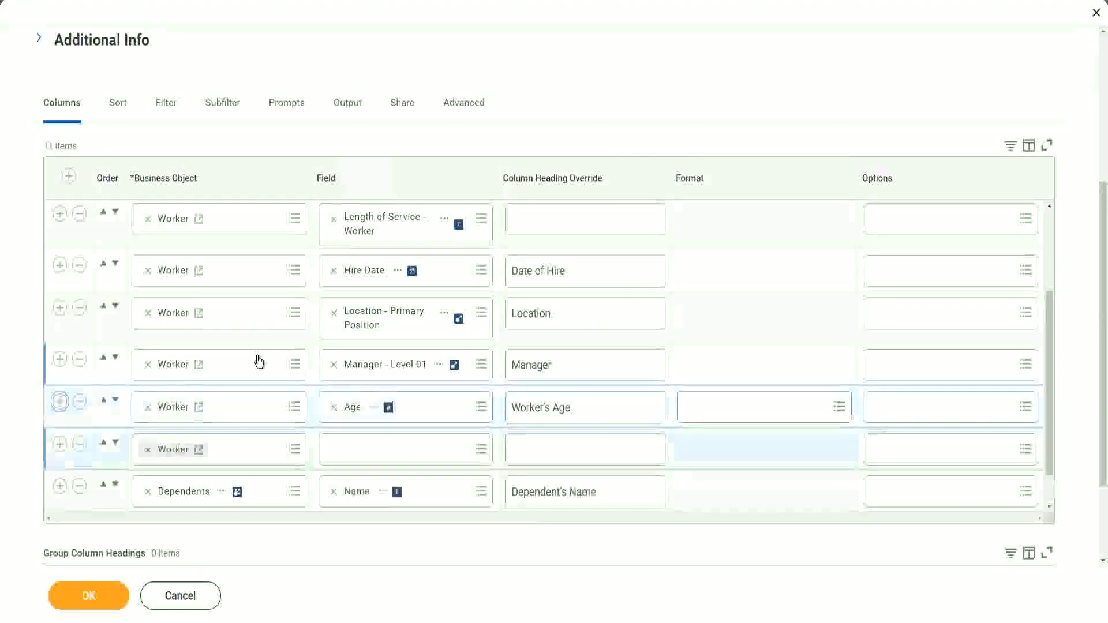
scroll(280, 312, "down", 1)
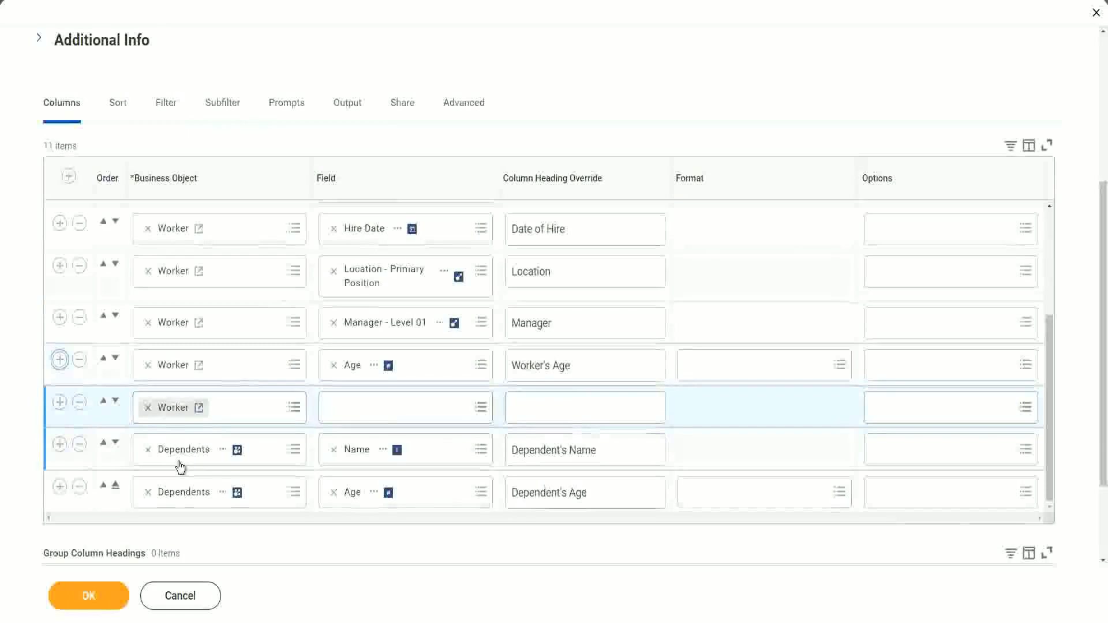
left_click(366, 402)
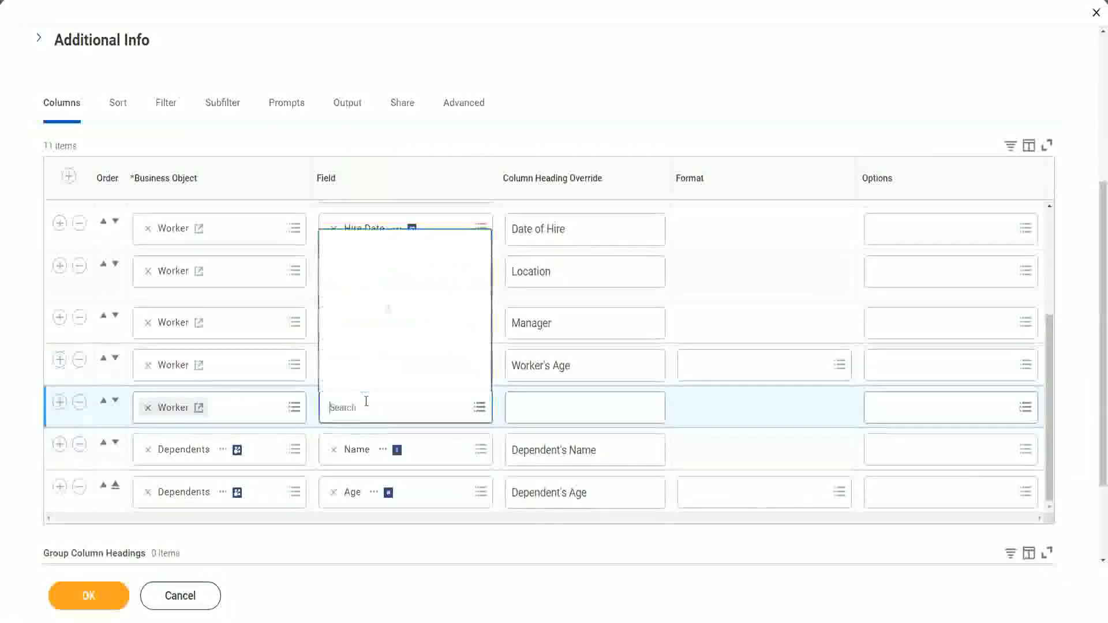
type("CF-WW-ESI-Eldest Dependent Child")
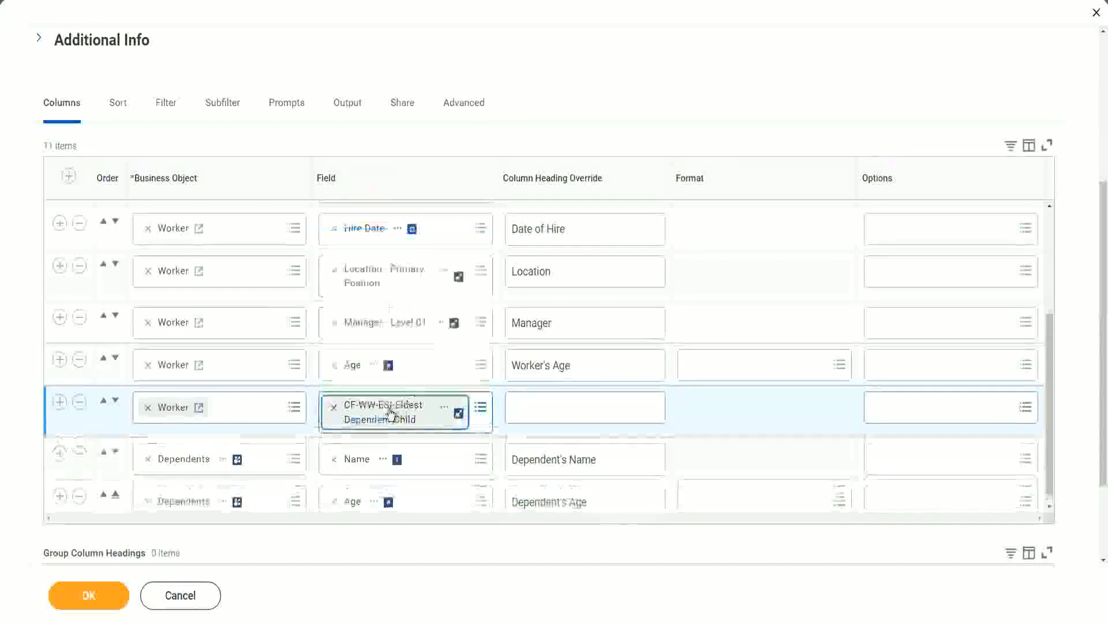
left_click(534, 409)
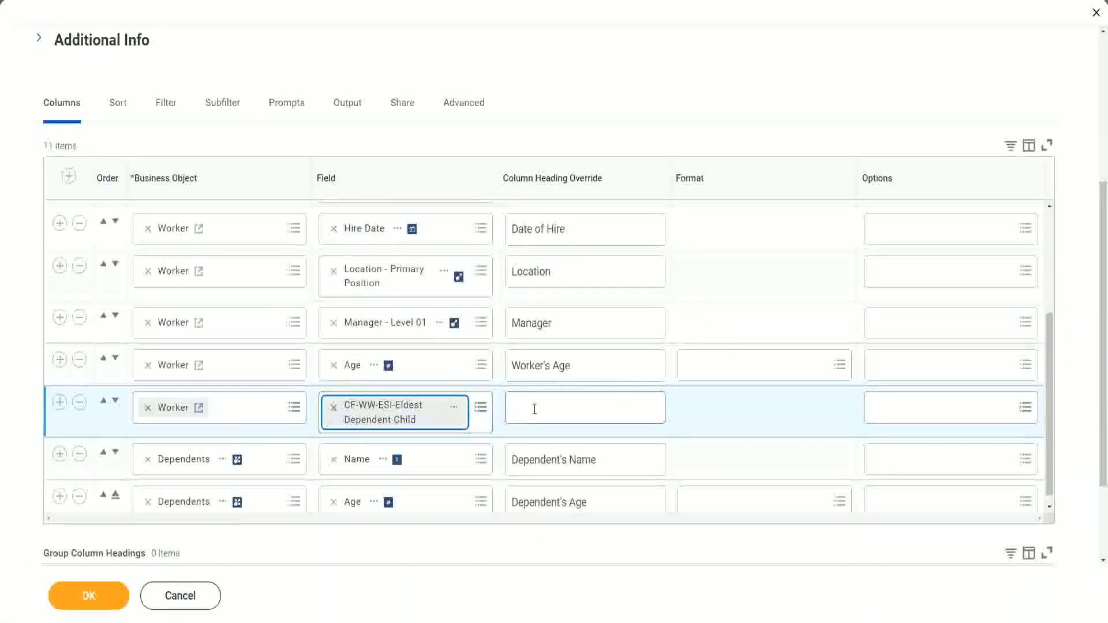
type("E")
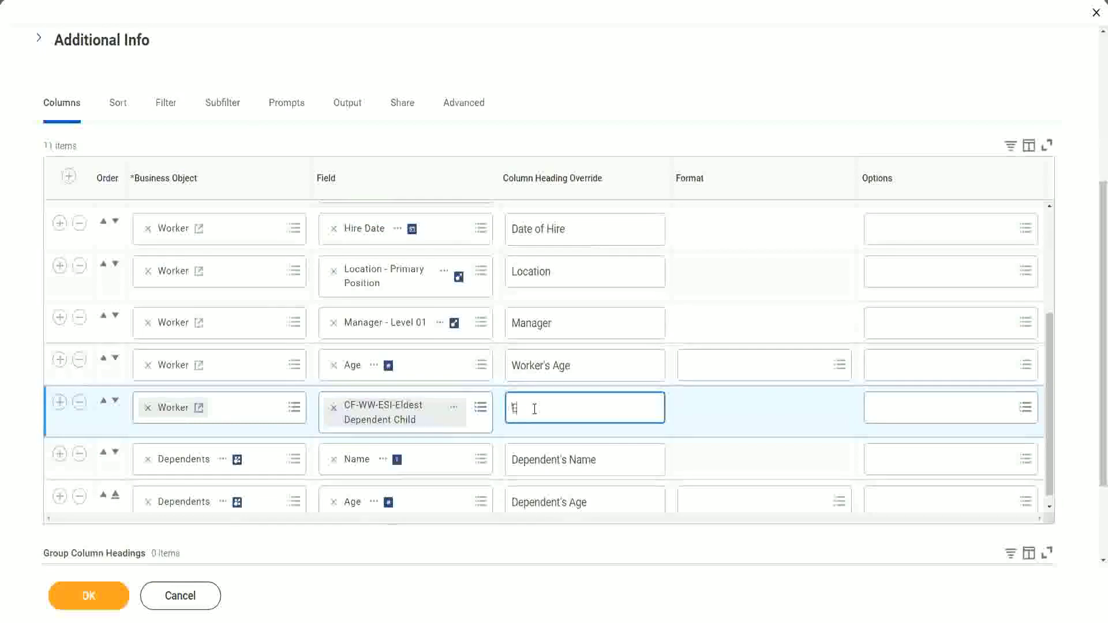
type("ldest De")
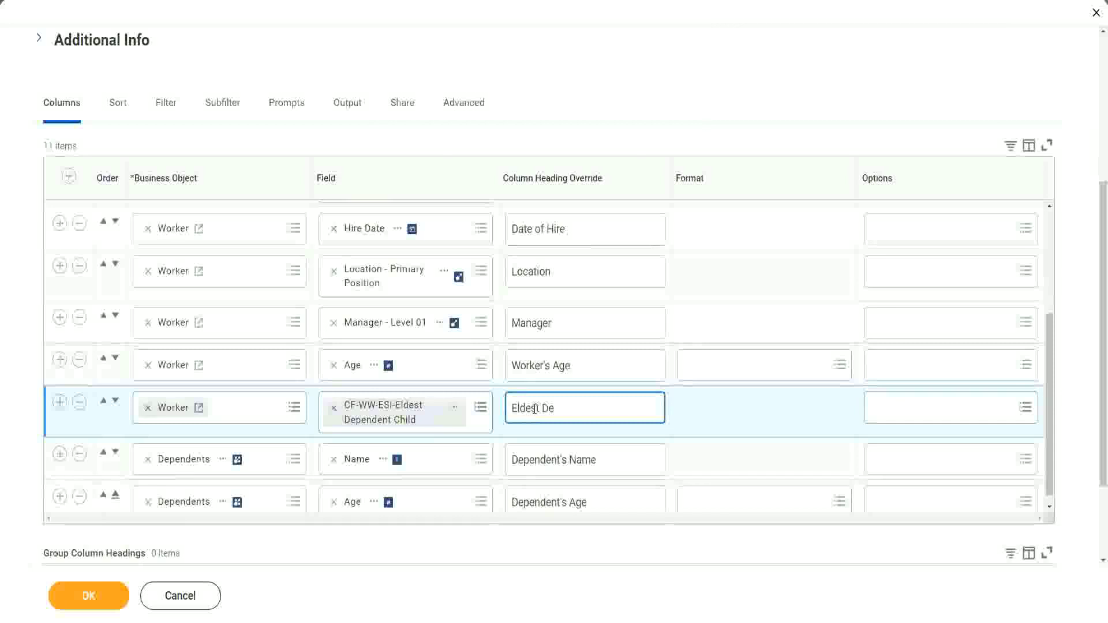
type("pendent Child")
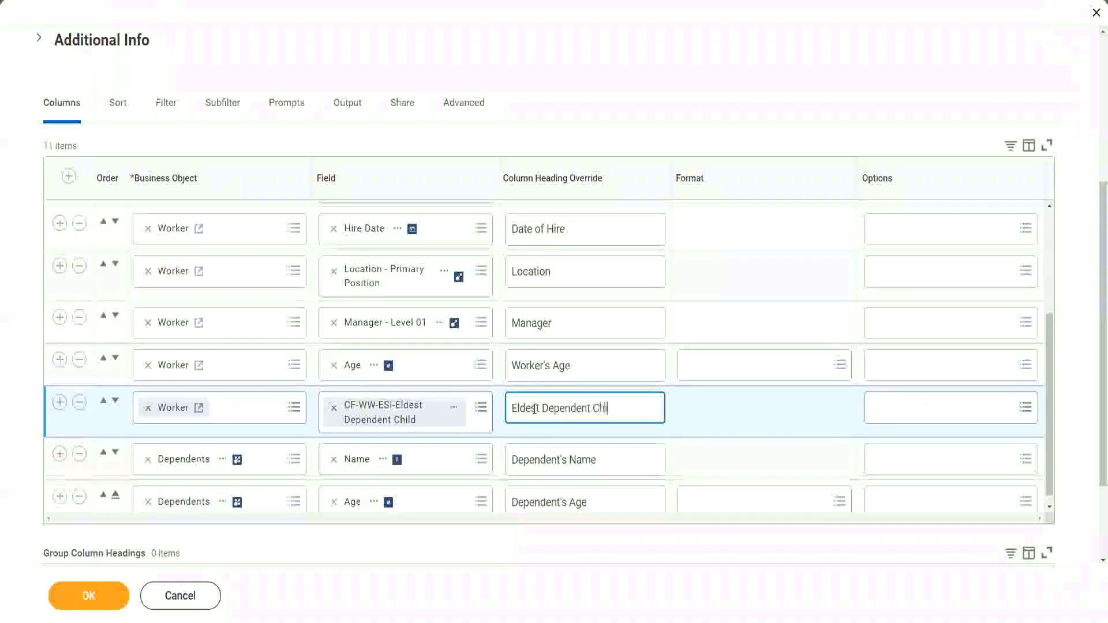
left_click(89, 596)
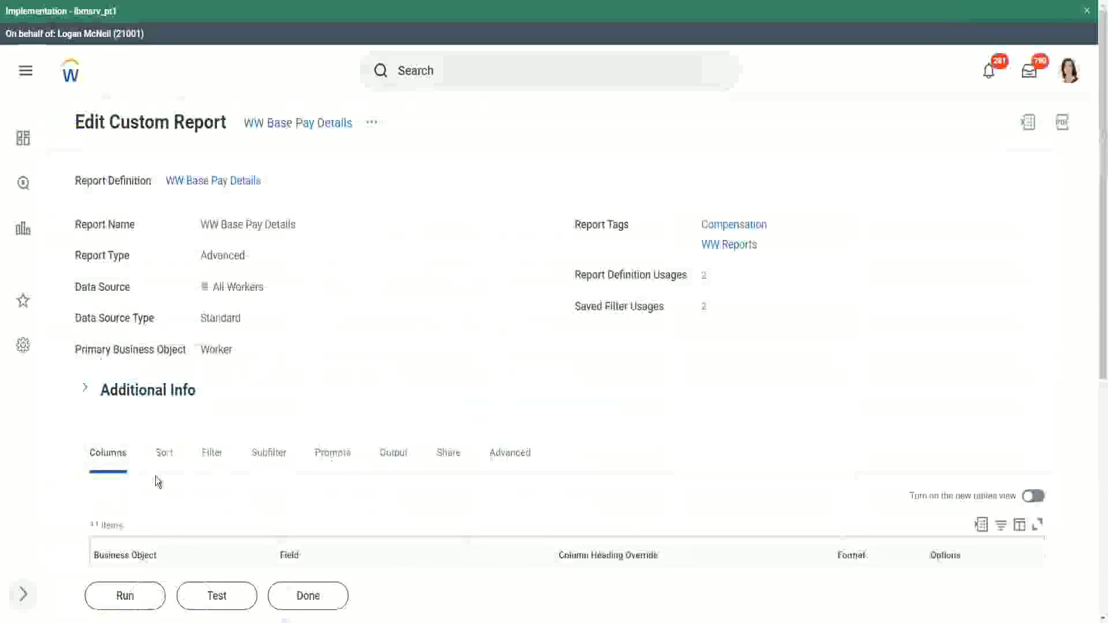
Step: Run the edited report for hire dates 01/01/2000 through 12/31/2000
left_click(128, 597)
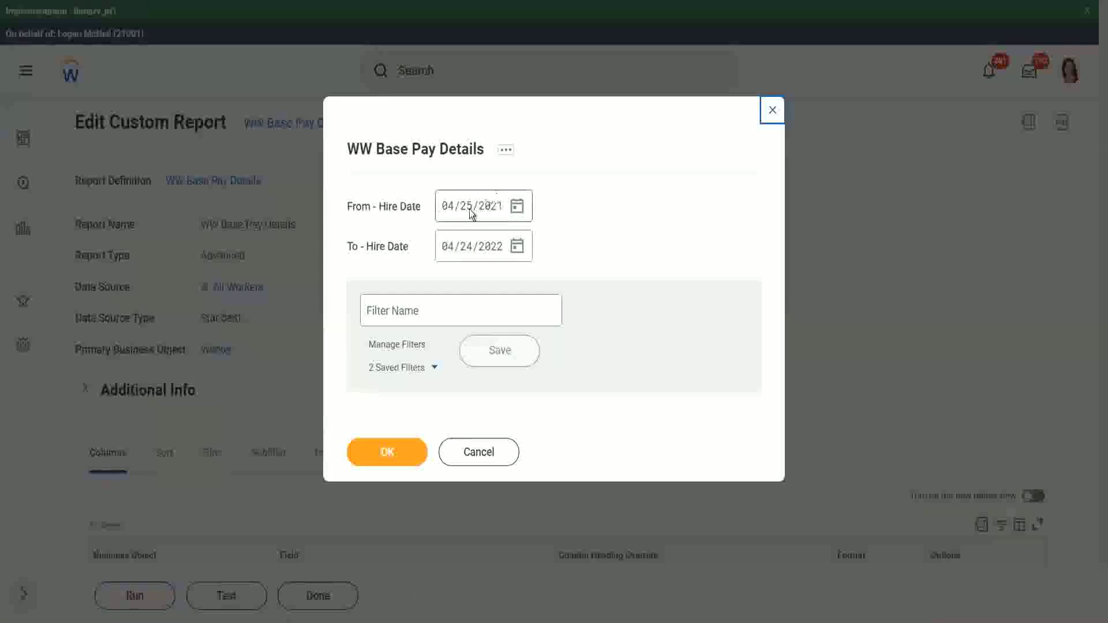
left_click(447, 214)
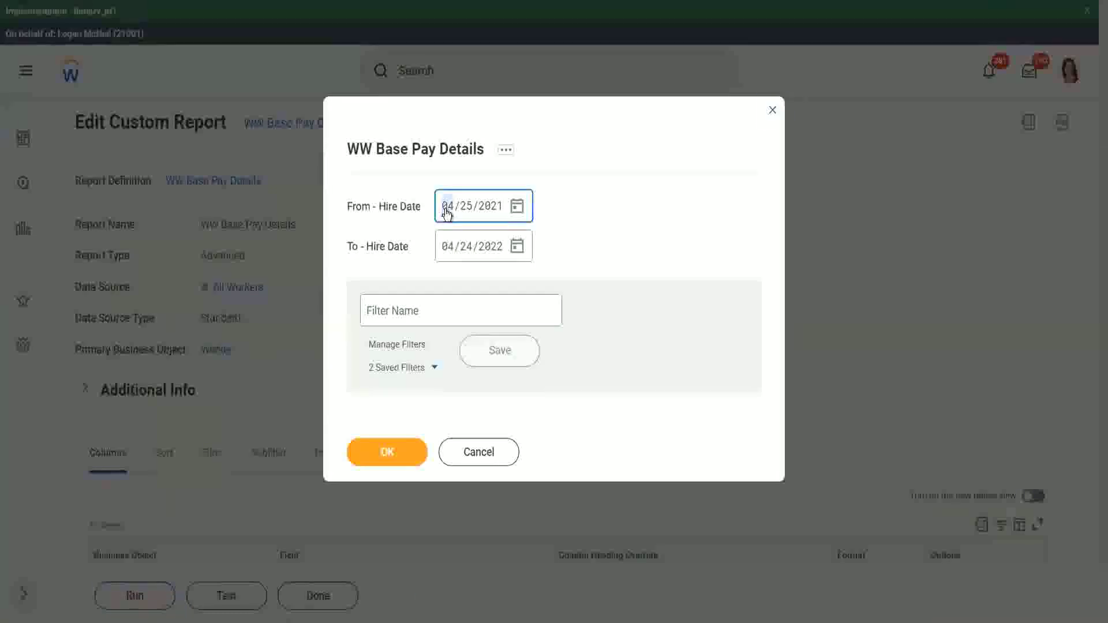
type("0101")
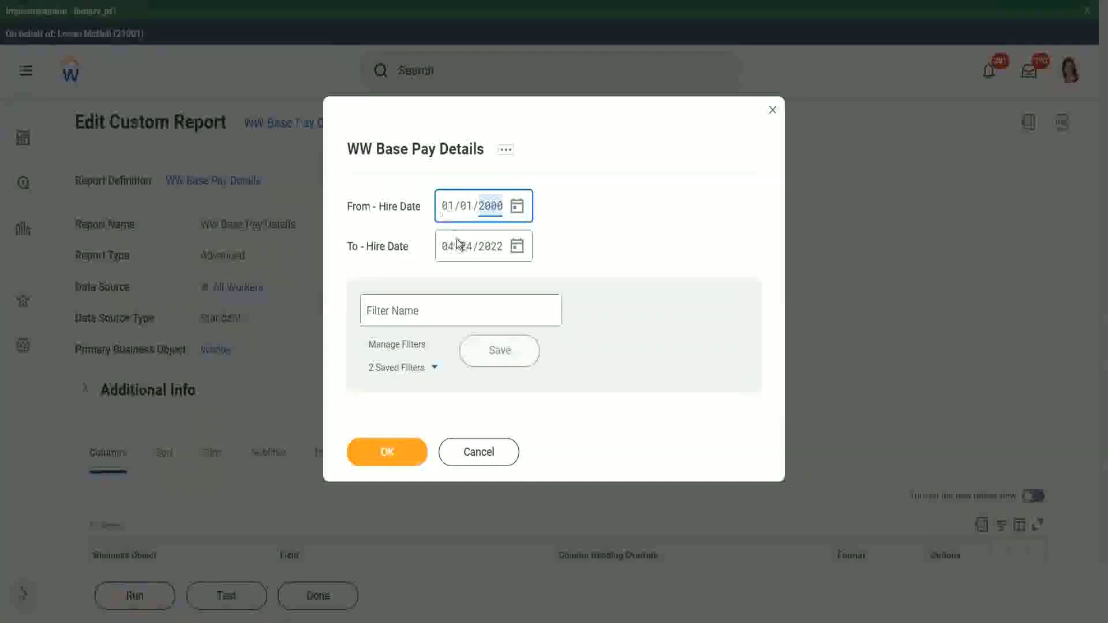
left_click(448, 254)
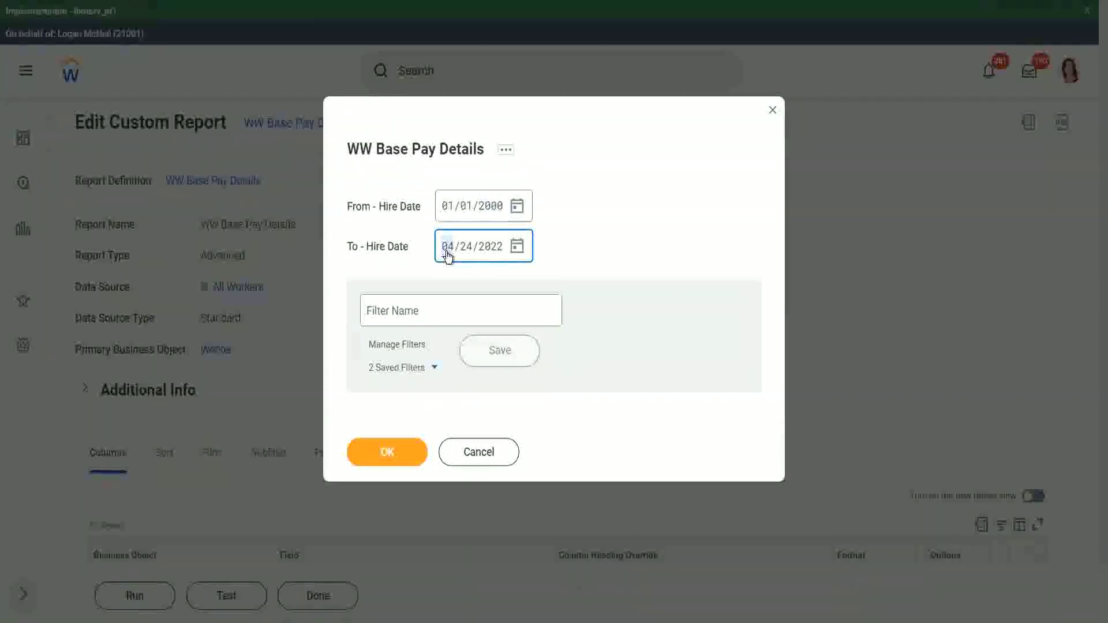
type("1231")
left_click(398, 452)
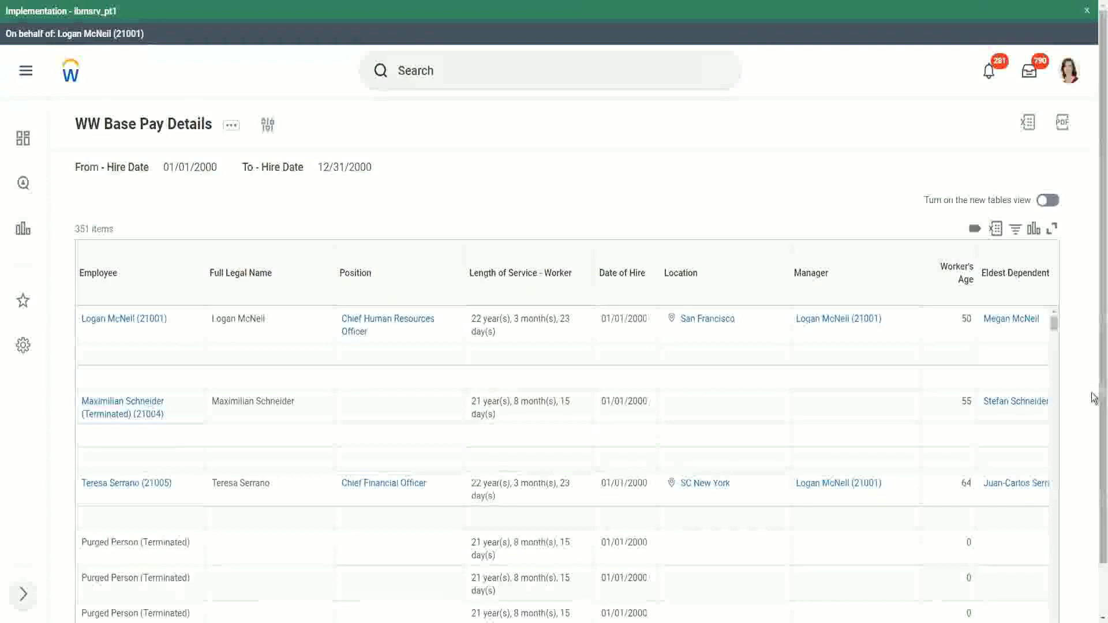
Step: Scroll the results right and compare dependents' names against the Eldest Dependent Child column
scroll(1095, 398, "down", 1)
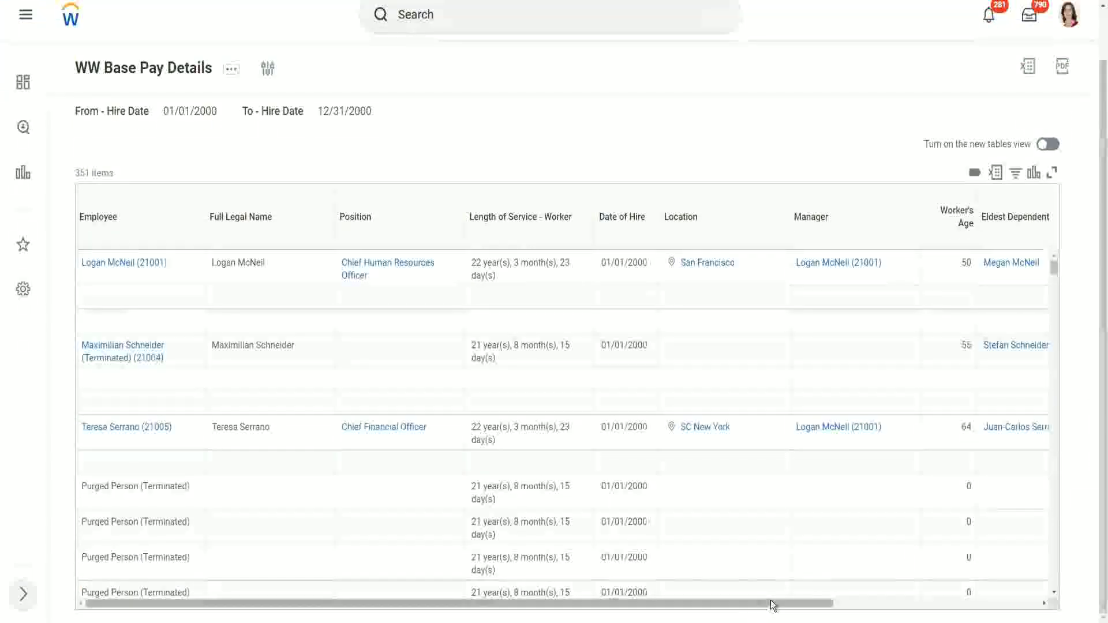
left_click_drag(772, 603, 1033, 619)
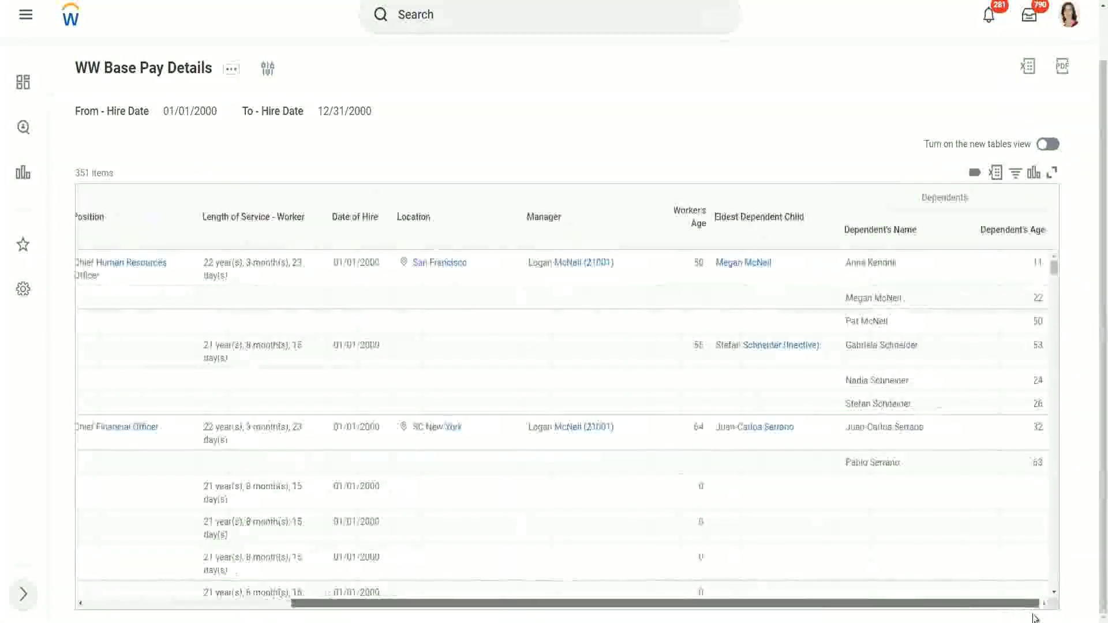
triple_click(887, 321)
triple_click(851, 297)
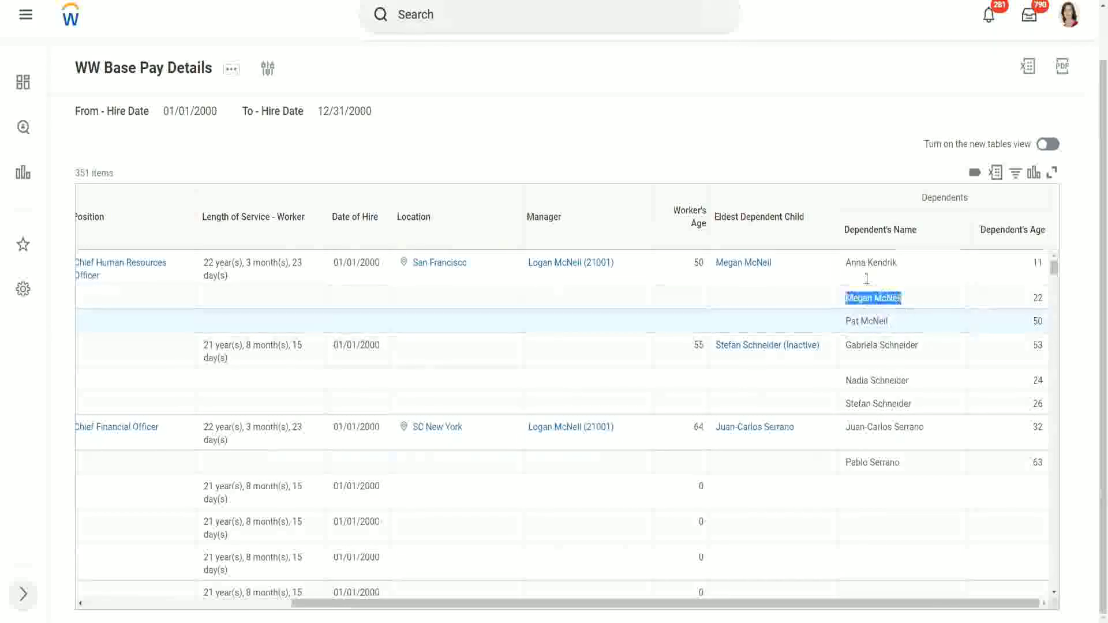
triple_click(892, 263)
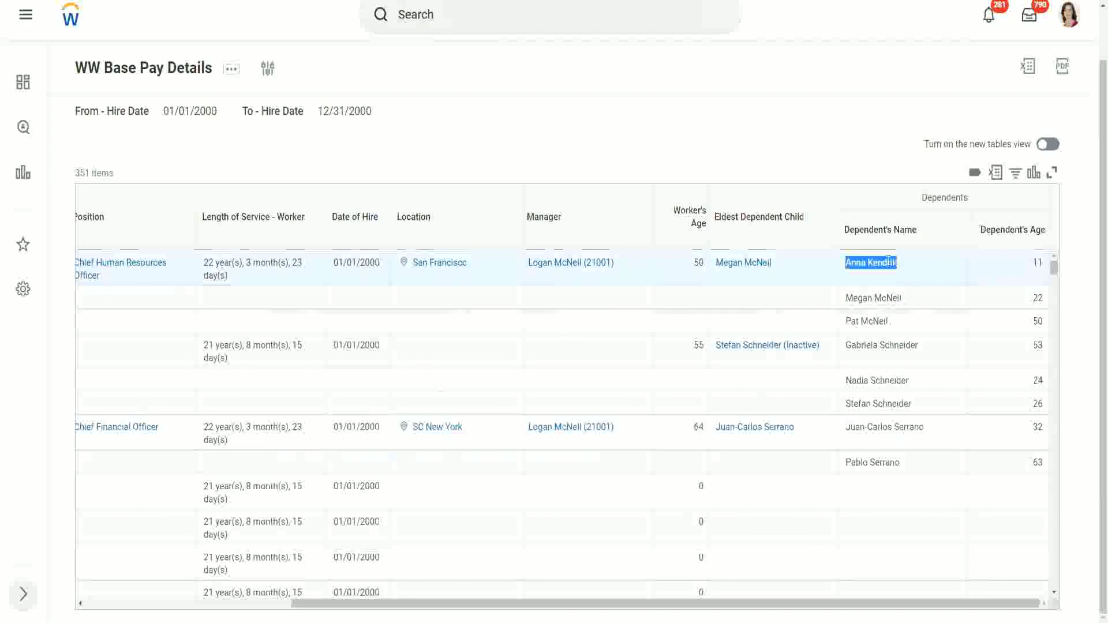
left_click(880, 259)
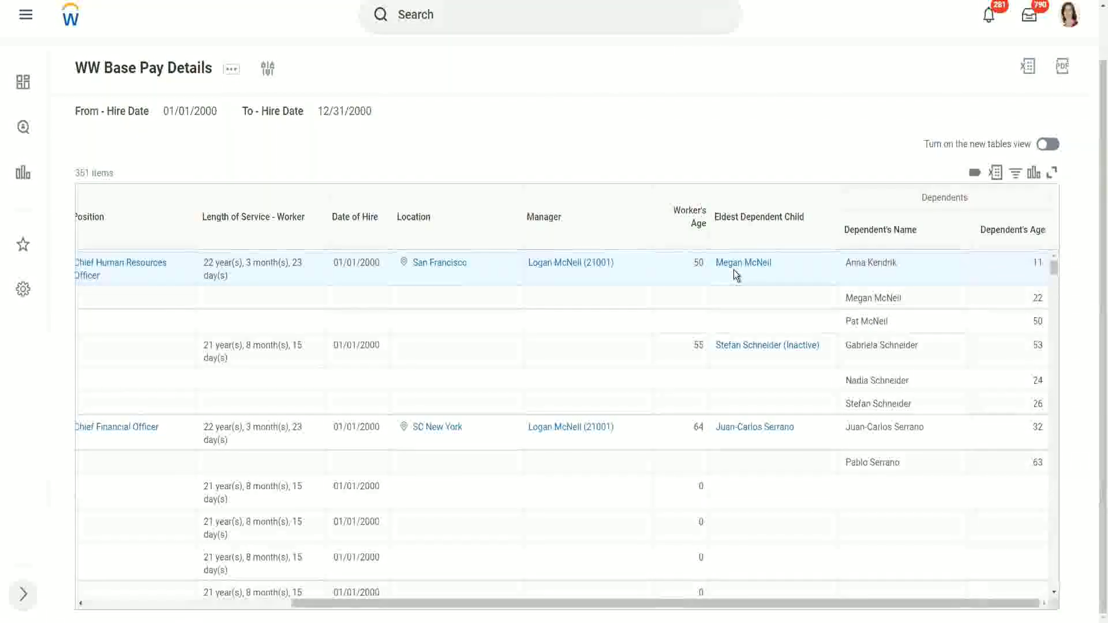
mouse_move(736, 270)
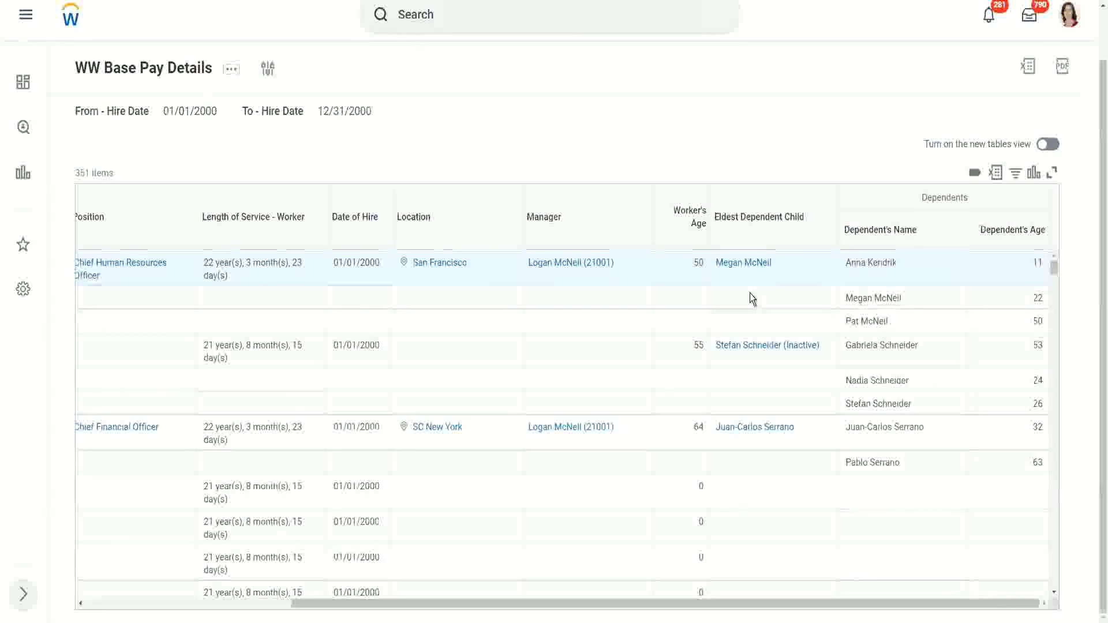
Step: Check an eldest child's dependent record (Relationship Child, age 22), then close it
right_click(739, 263)
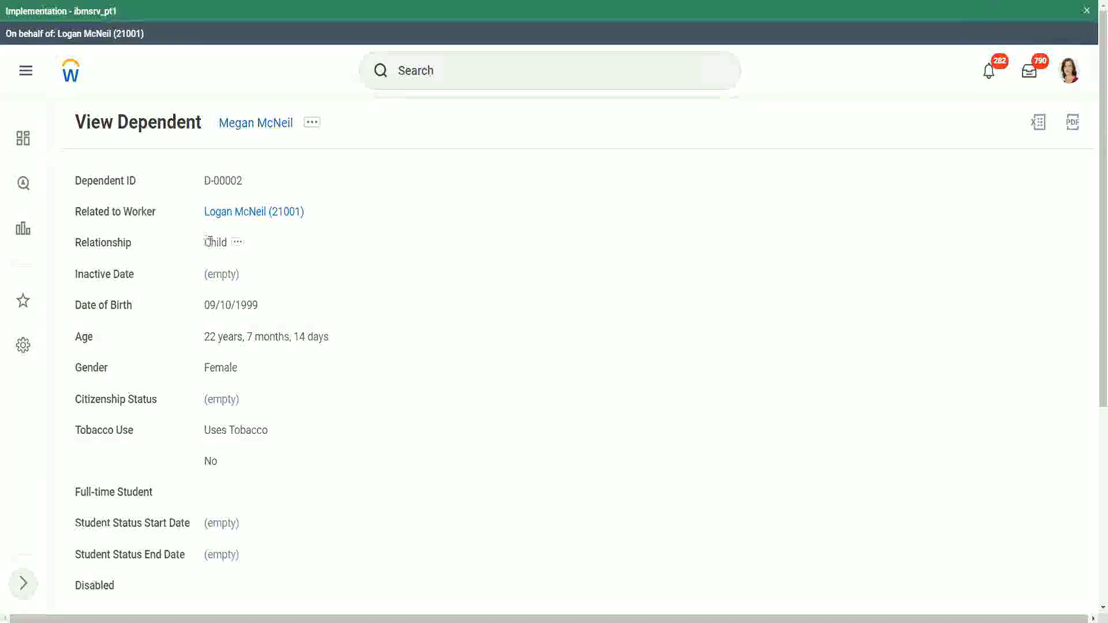
left_click_drag(206, 241, 232, 244)
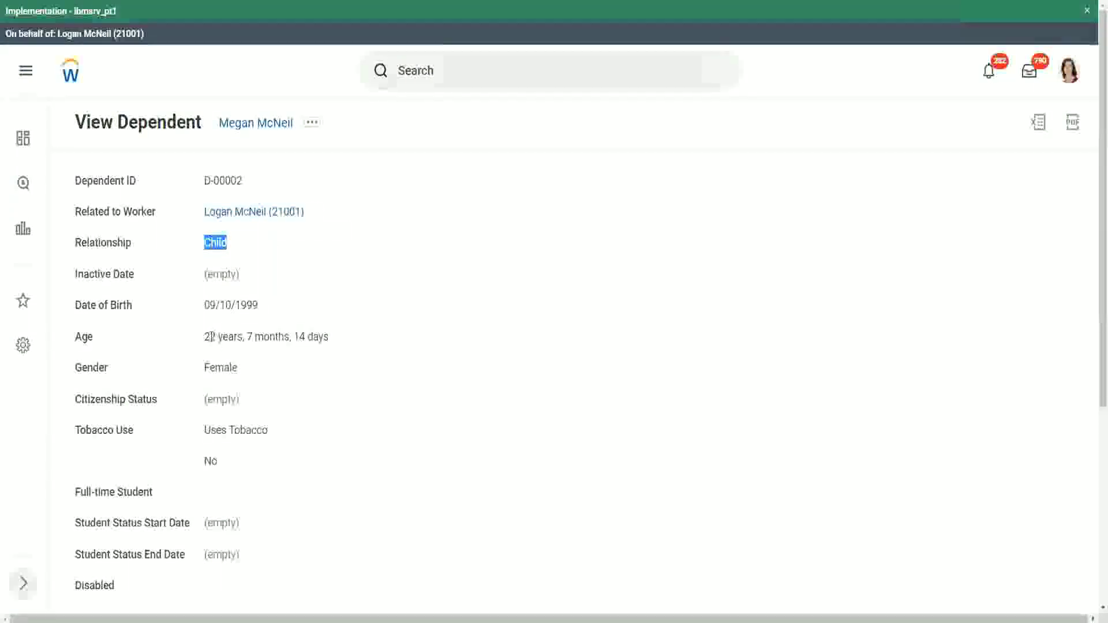
left_click(325, 337)
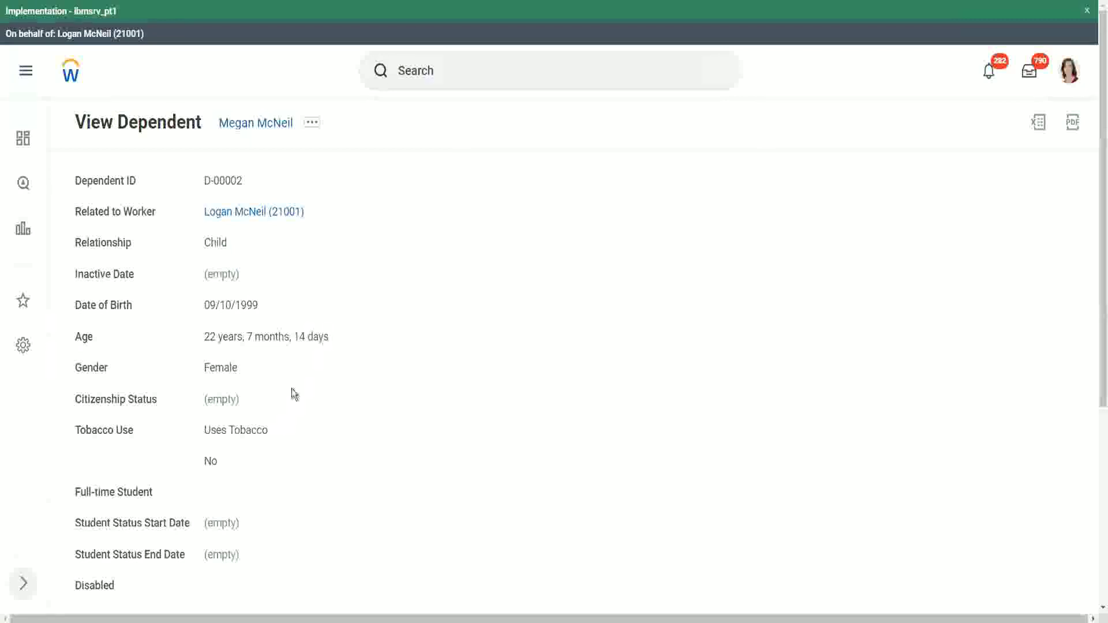
scroll(310, 377, "down", 3)
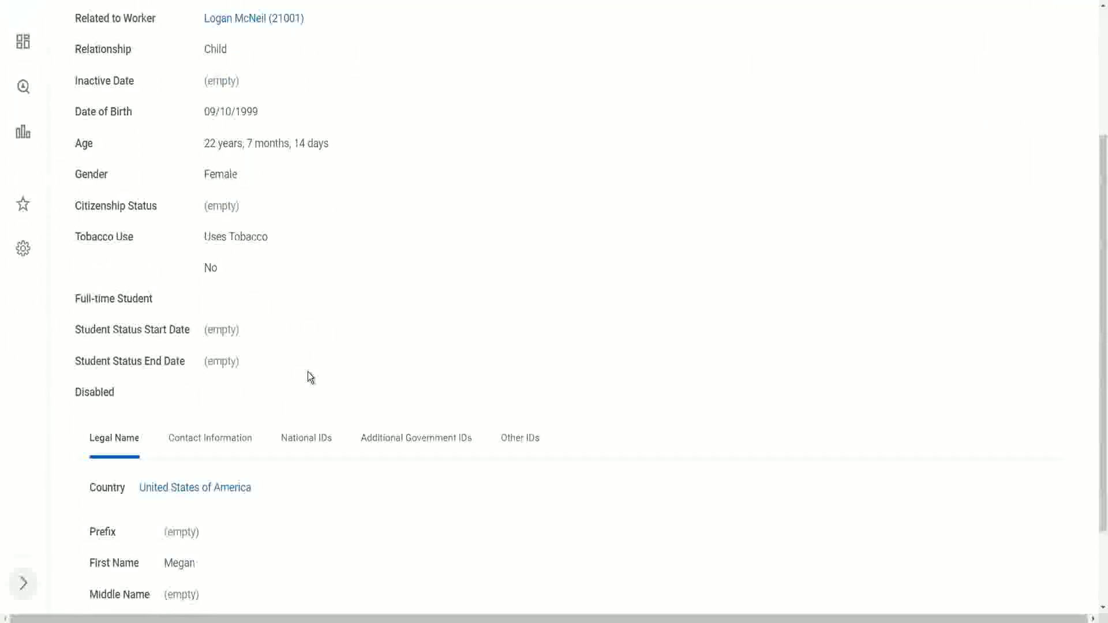
scroll(308, 376, "down", 2)
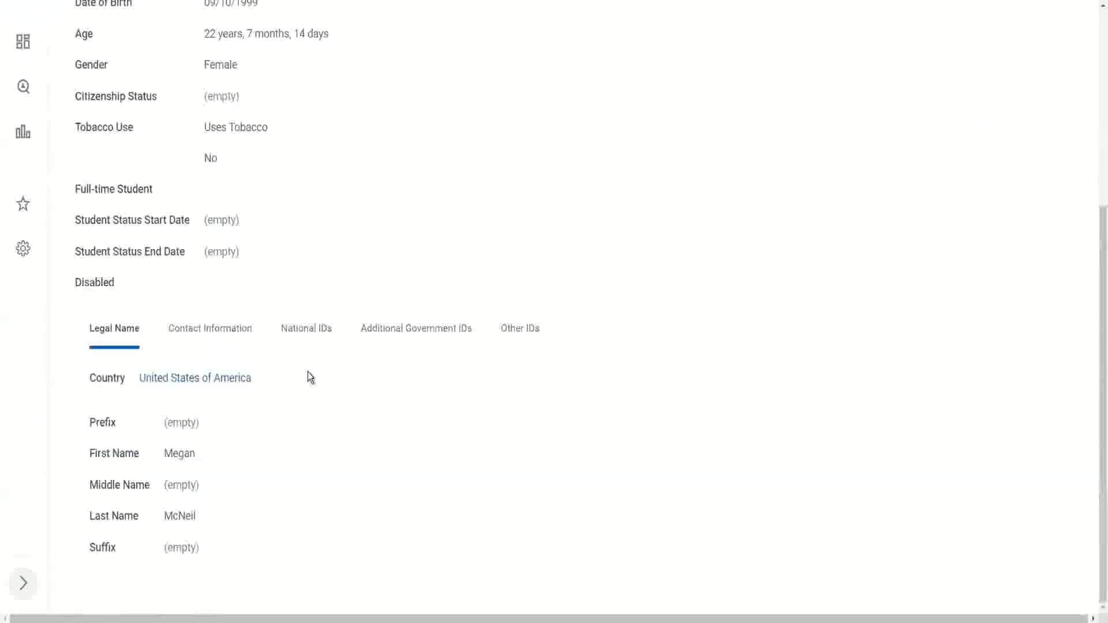
scroll(310, 370, "up", 5)
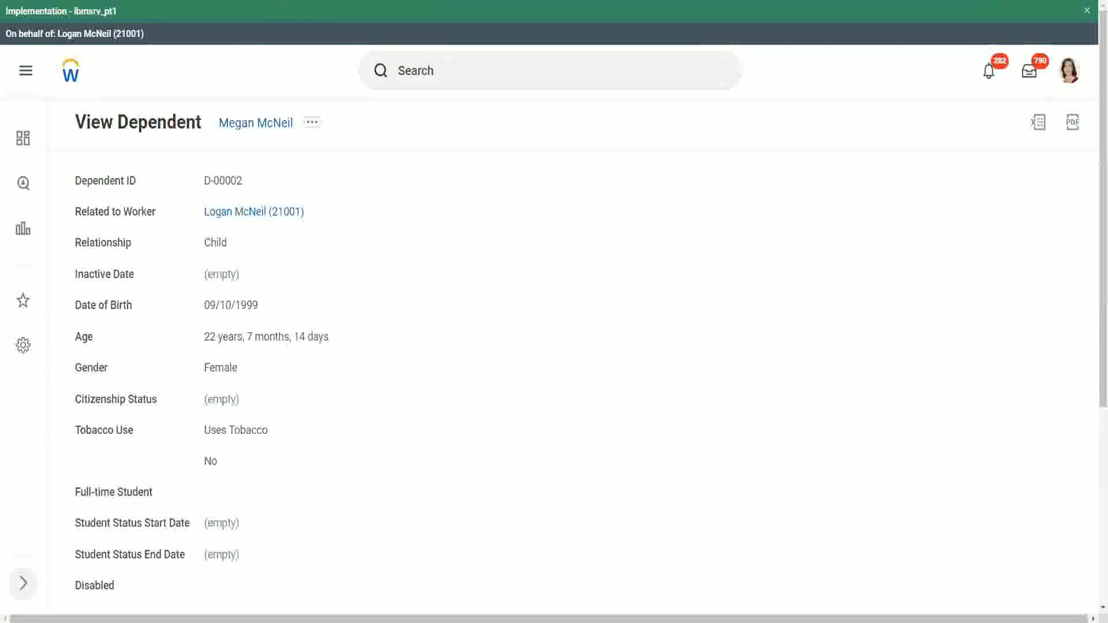
key("ctrl+w")
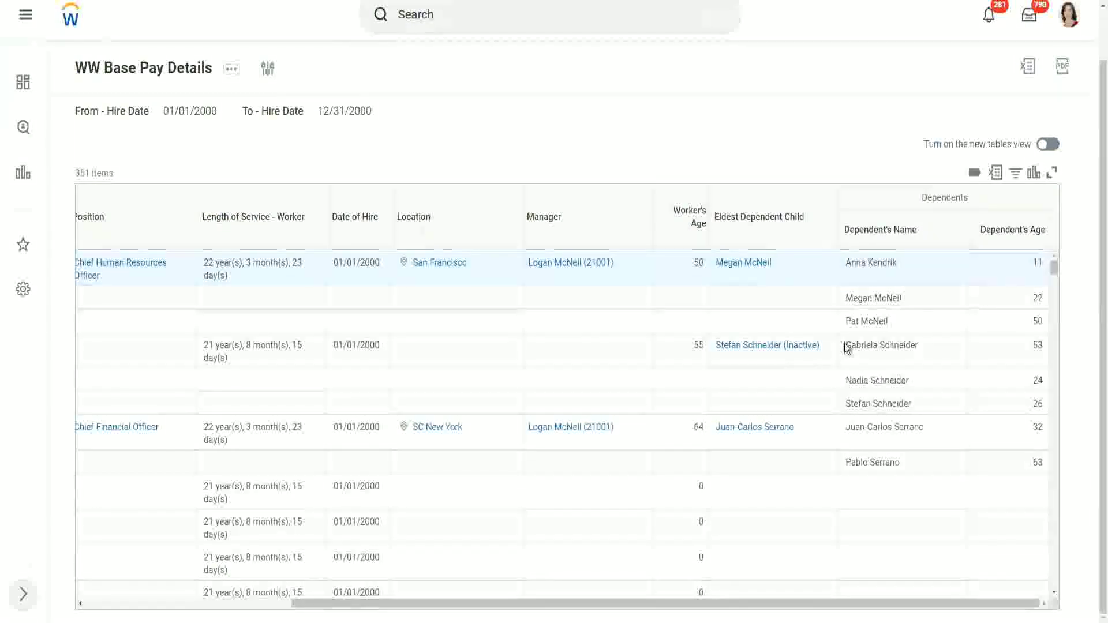
Step: Check the second worker's eldest dependent in the output and scroll through the dependent columns
left_click_drag(848, 349, 1037, 345)
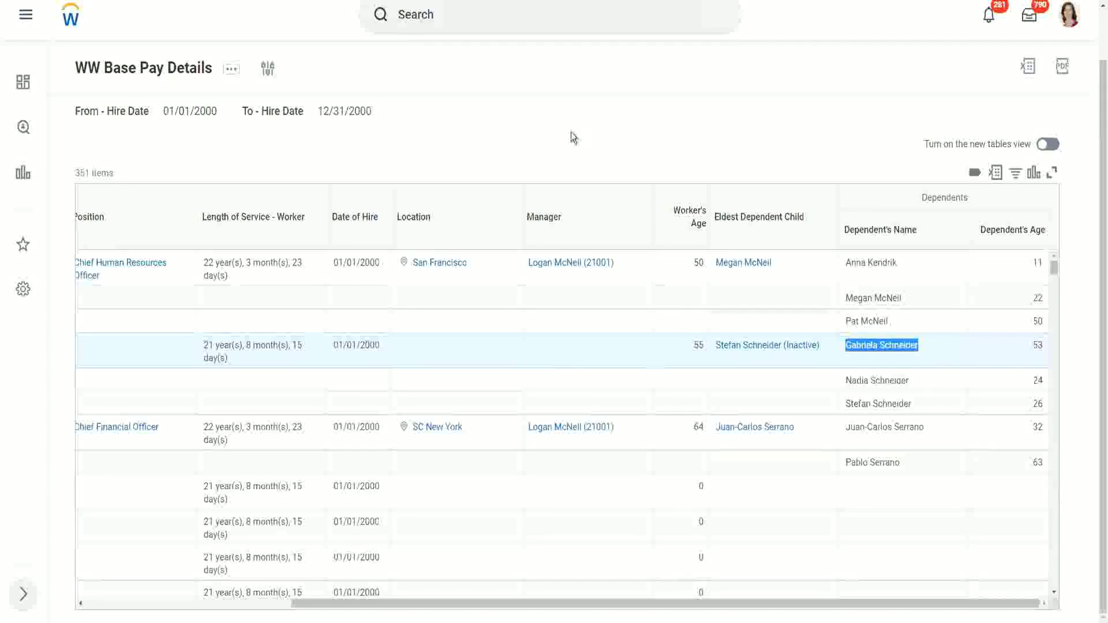
left_click(557, 138)
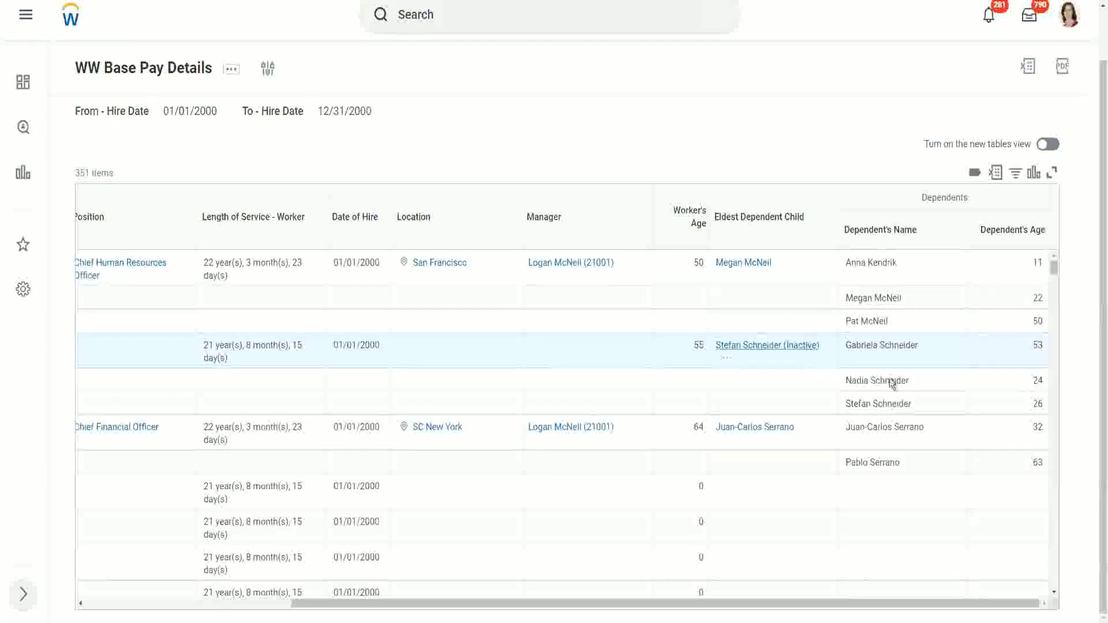
scroll(881, 411, "down", 3)
scroll(882, 411, "up", 3)
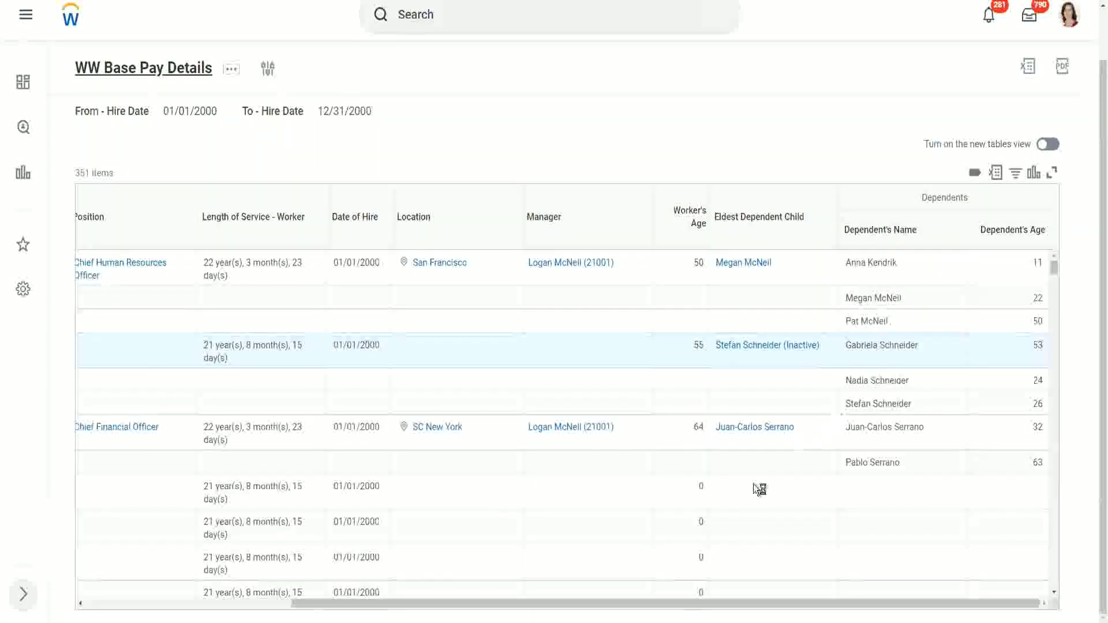
scroll(756, 463, "down", 3)
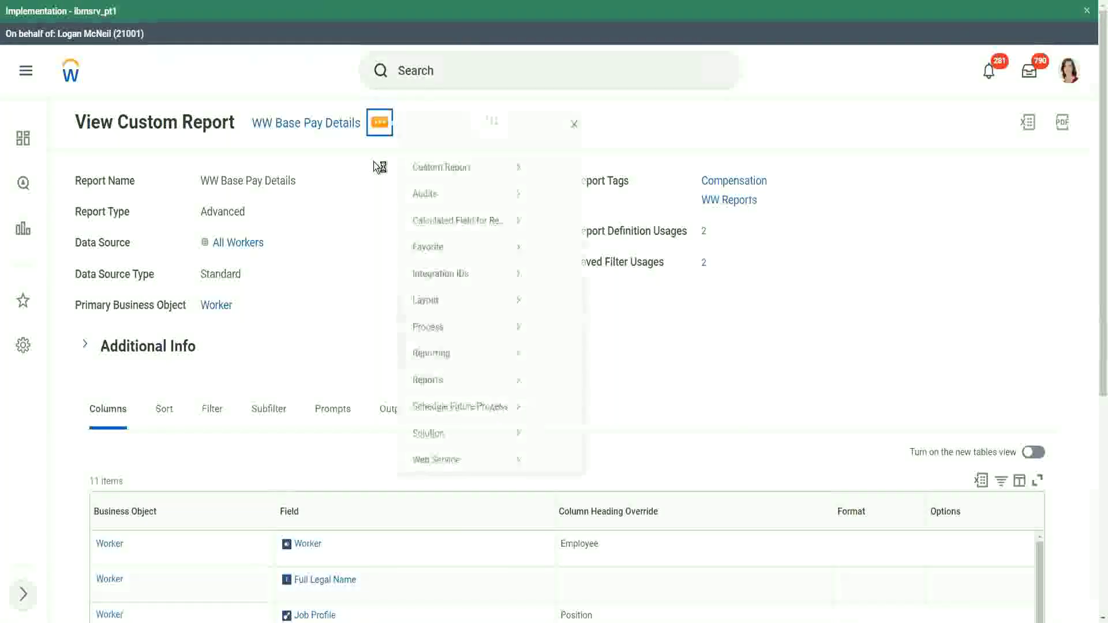
Step: Edit the WW Base Pay Details report definition and scroll through its Columns grid
mouse_move(443, 188)
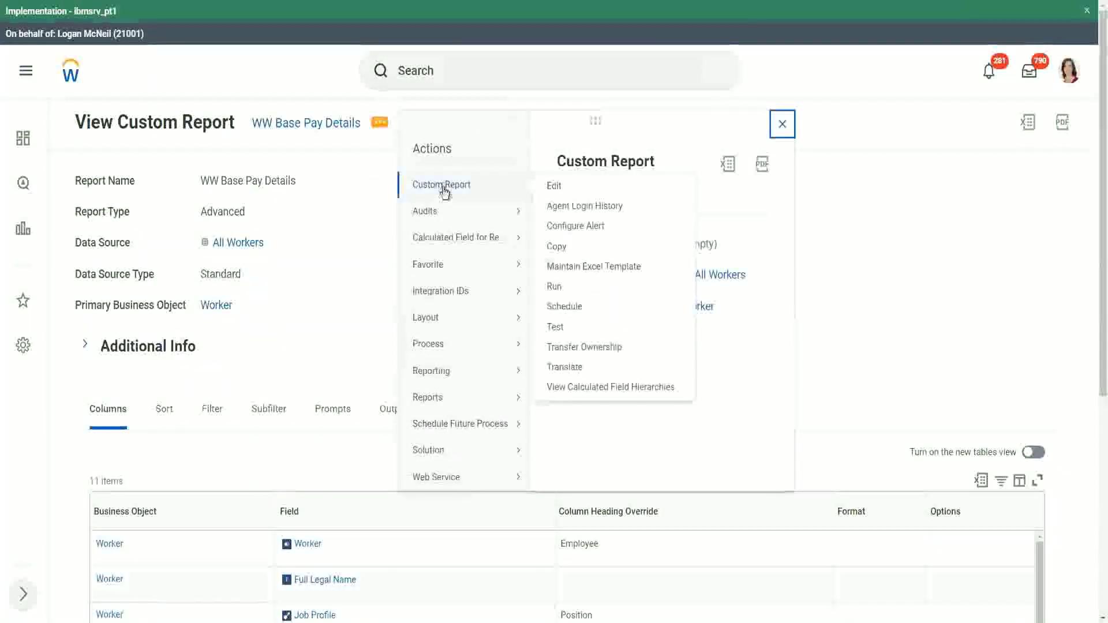
left_click(555, 187)
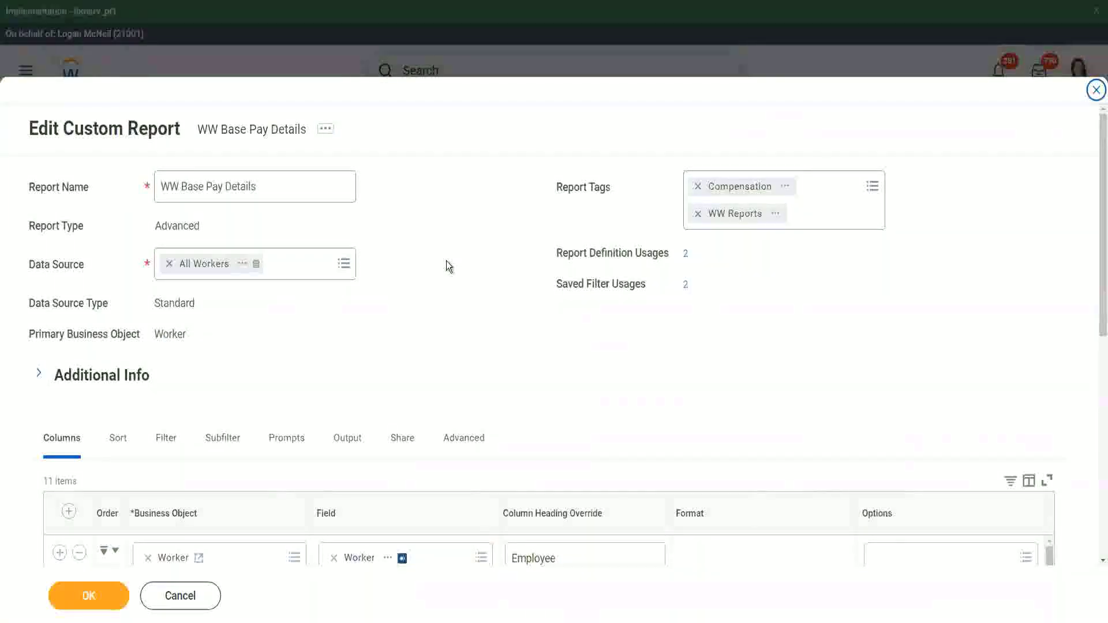
scroll(448, 264, "down", 5)
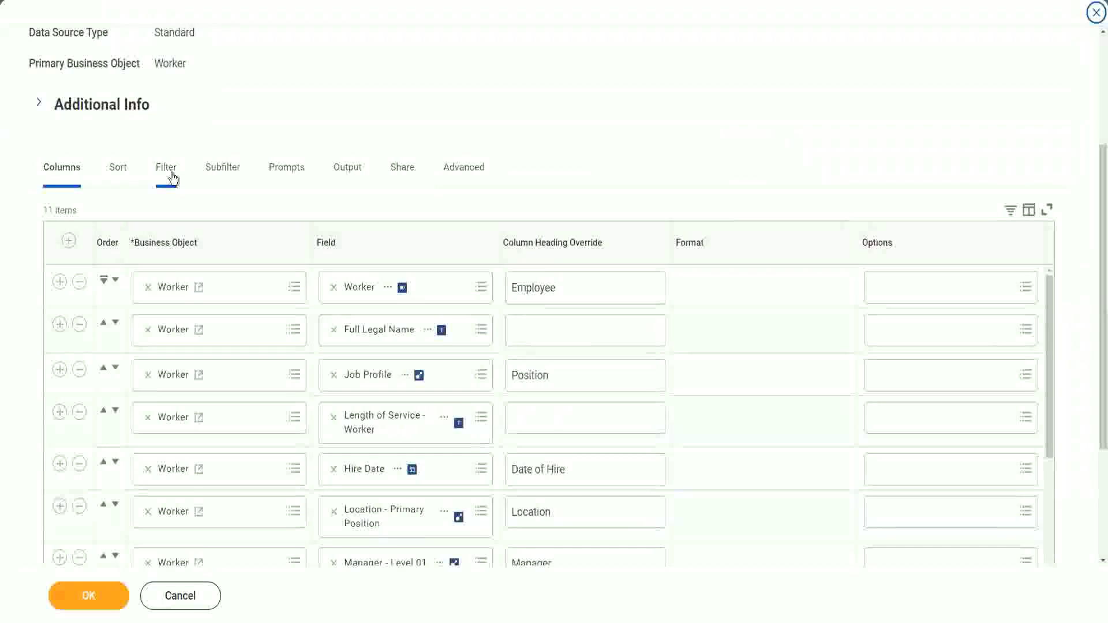
scroll(403, 108, "down", 5)
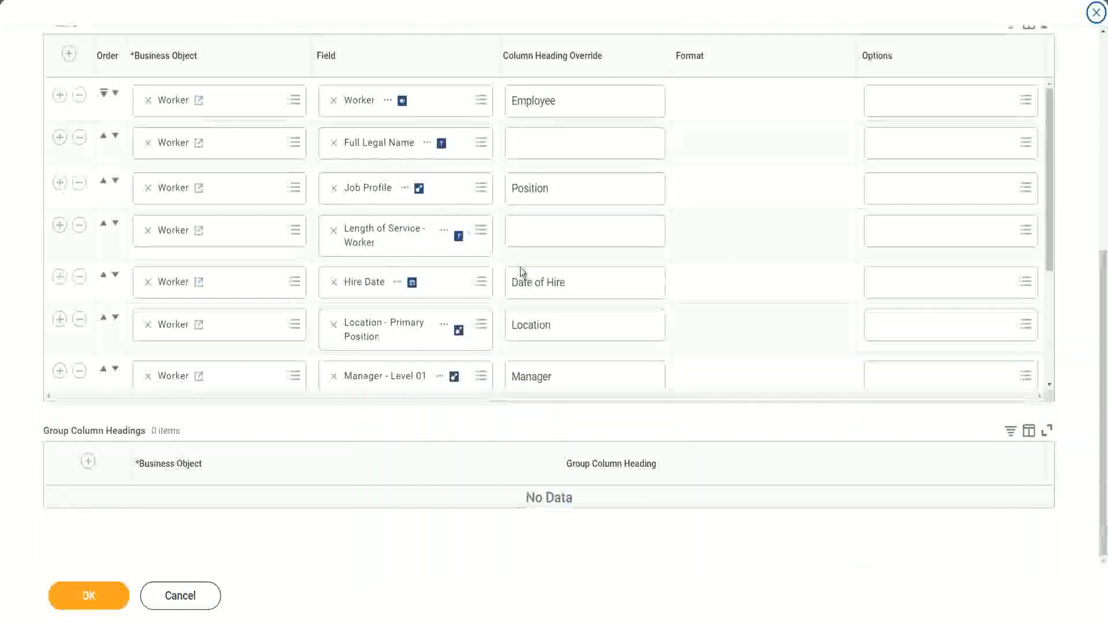
scroll(531, 262, "down", 3)
scroll(531, 262, "down", 2)
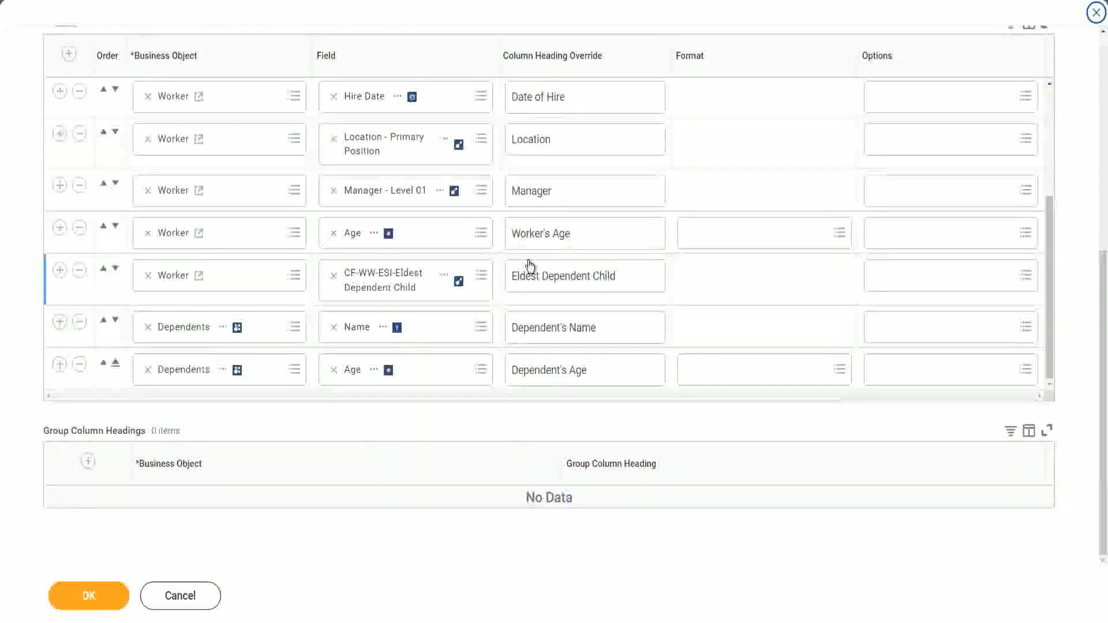
scroll(292, 230, "up", 4)
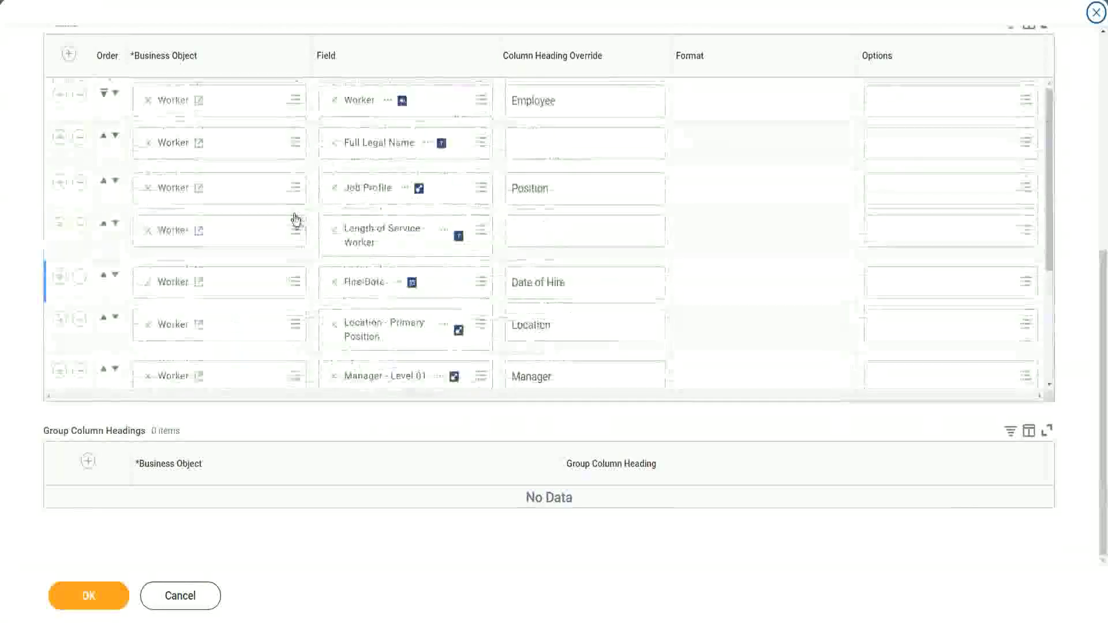
scroll(231, 138, "up", 4)
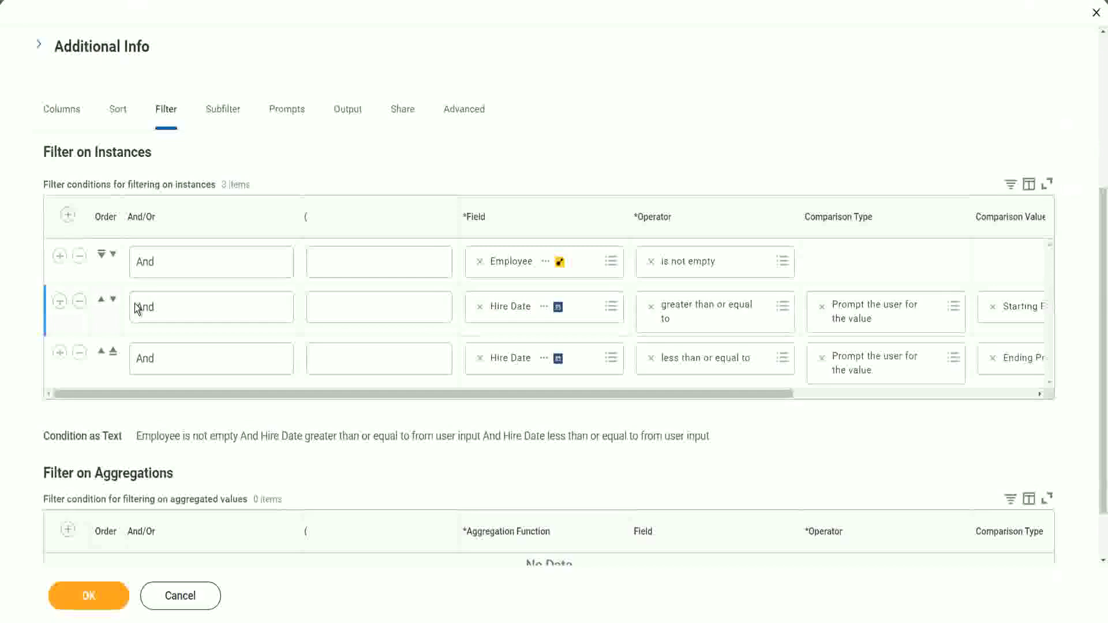
Step: Add a 'CF-WW-ESI-Eldest Dependent Child is not empty' filter condition and save the report
left_click(59, 256)
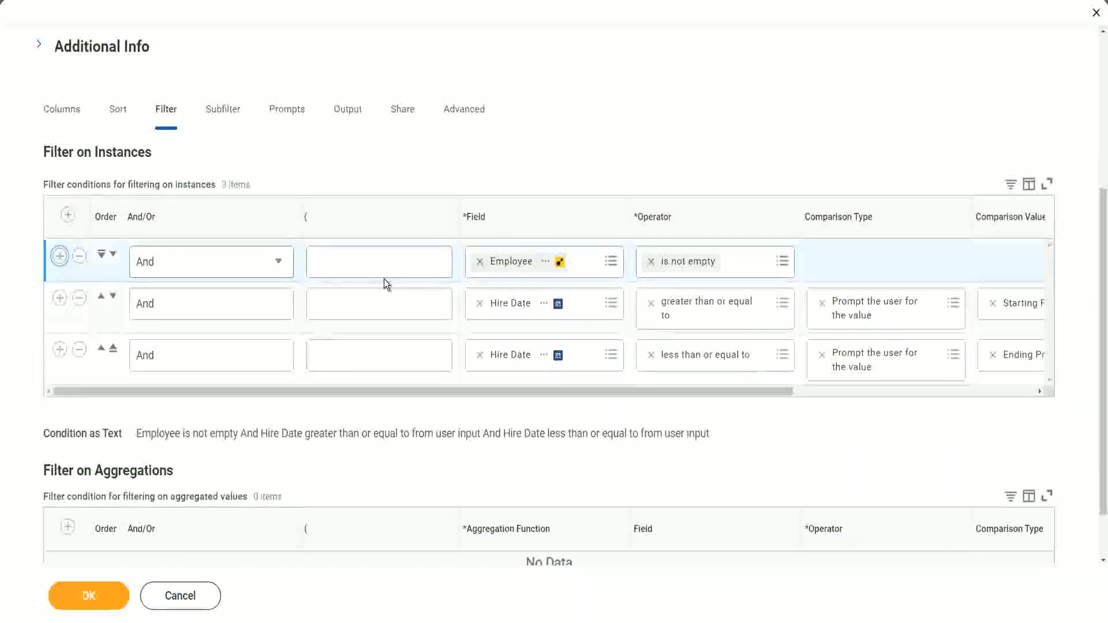
left_click(559, 301)
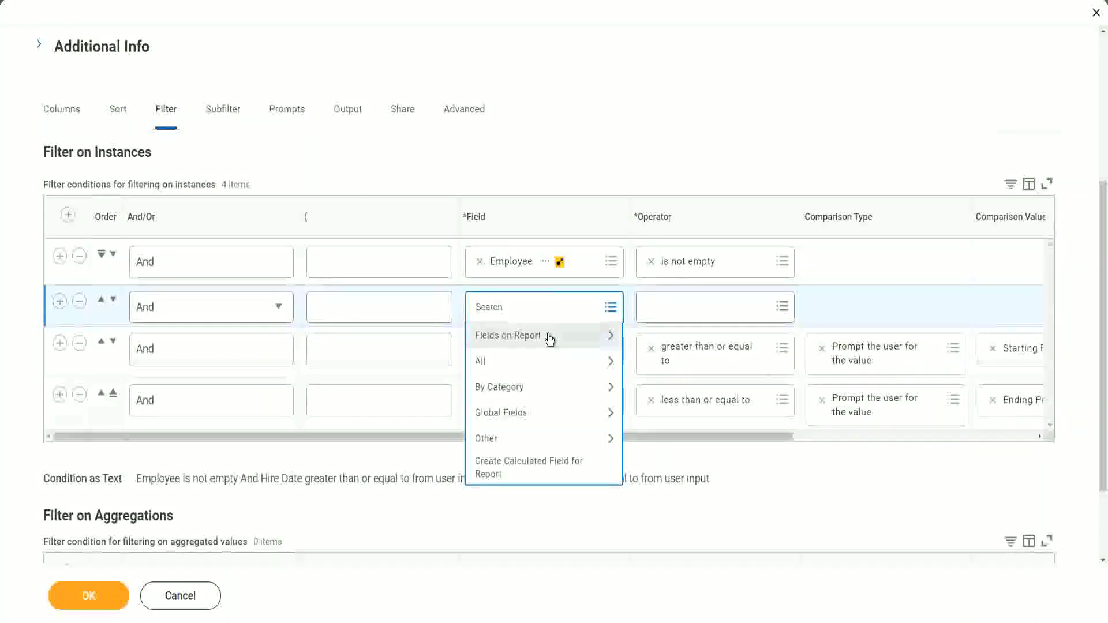
left_click(550, 339)
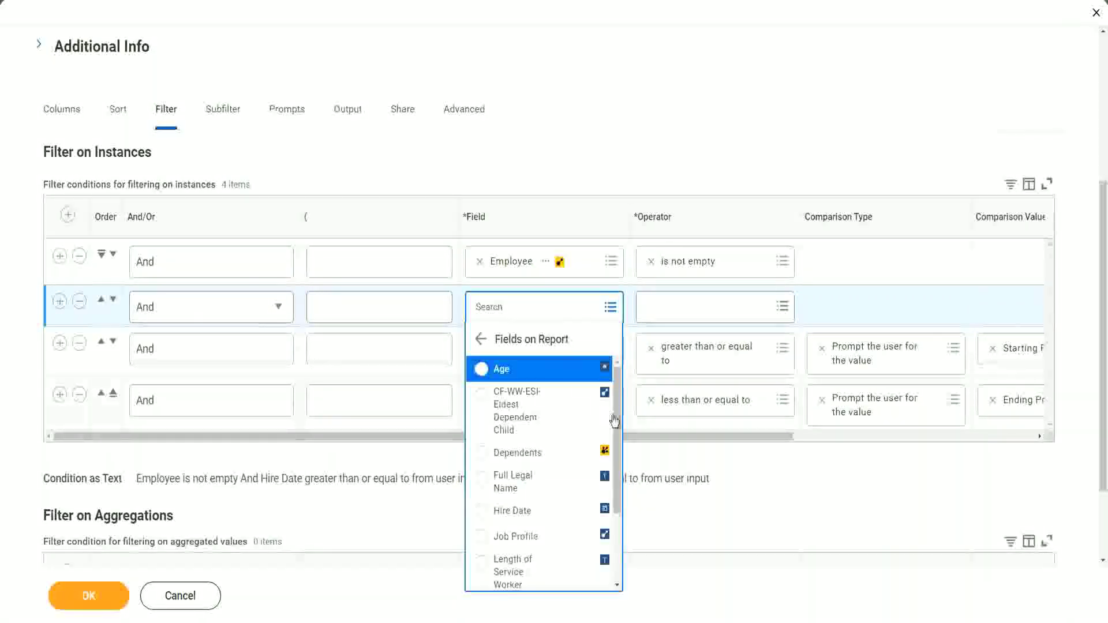
mouse_move(615, 425)
left_mouse_down()
mouse_move(617, 514)
mouse_move(618, 425)
left_mouse_up()
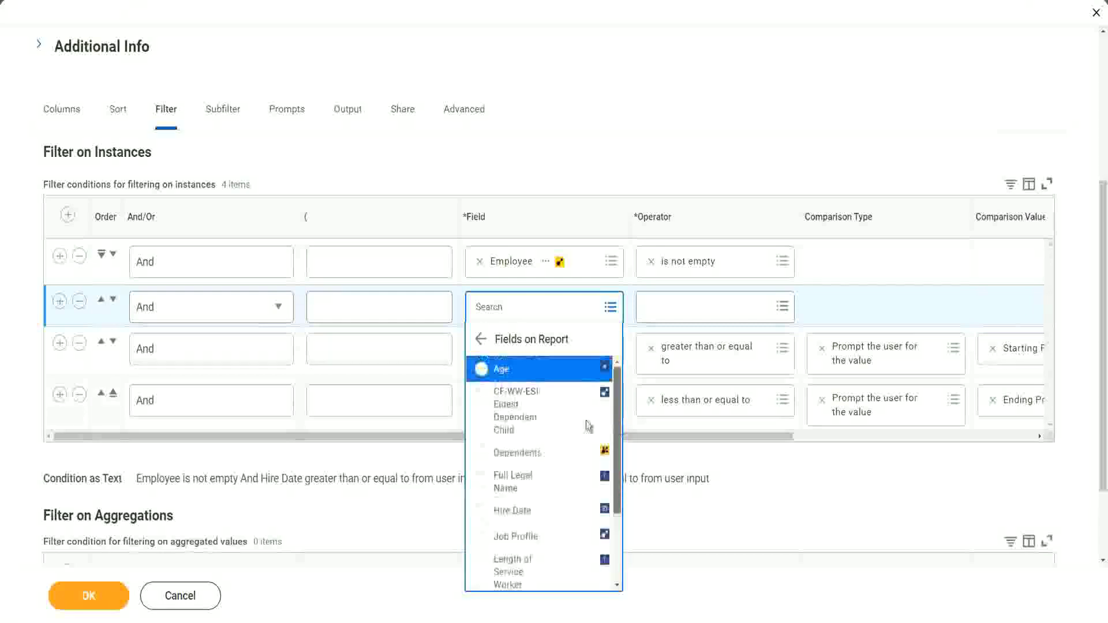
left_click(513, 423)
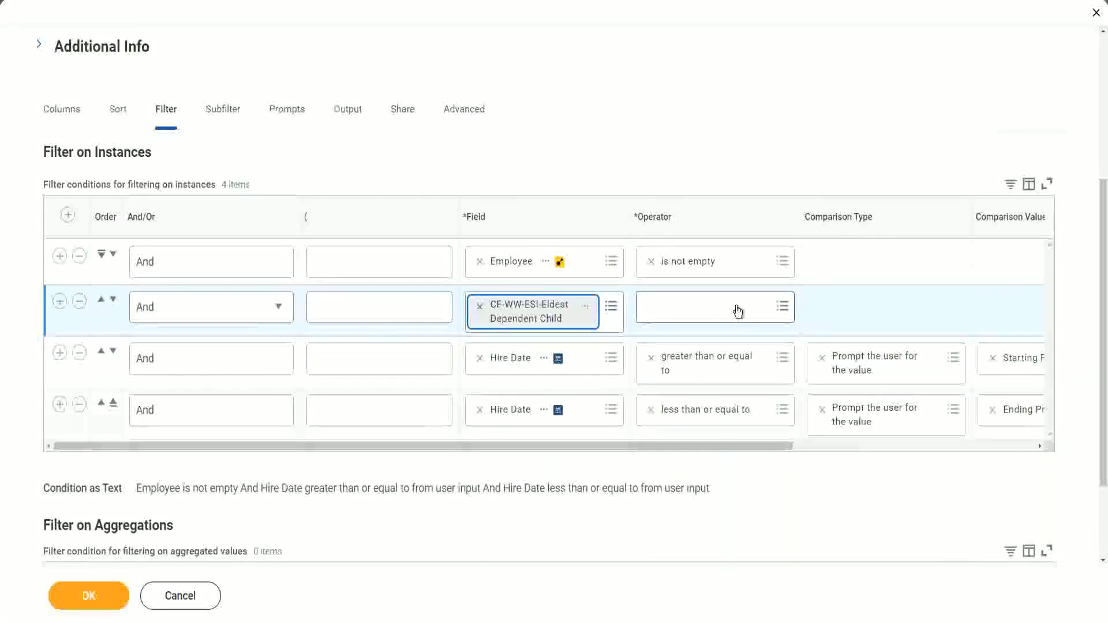
left_click(738, 310)
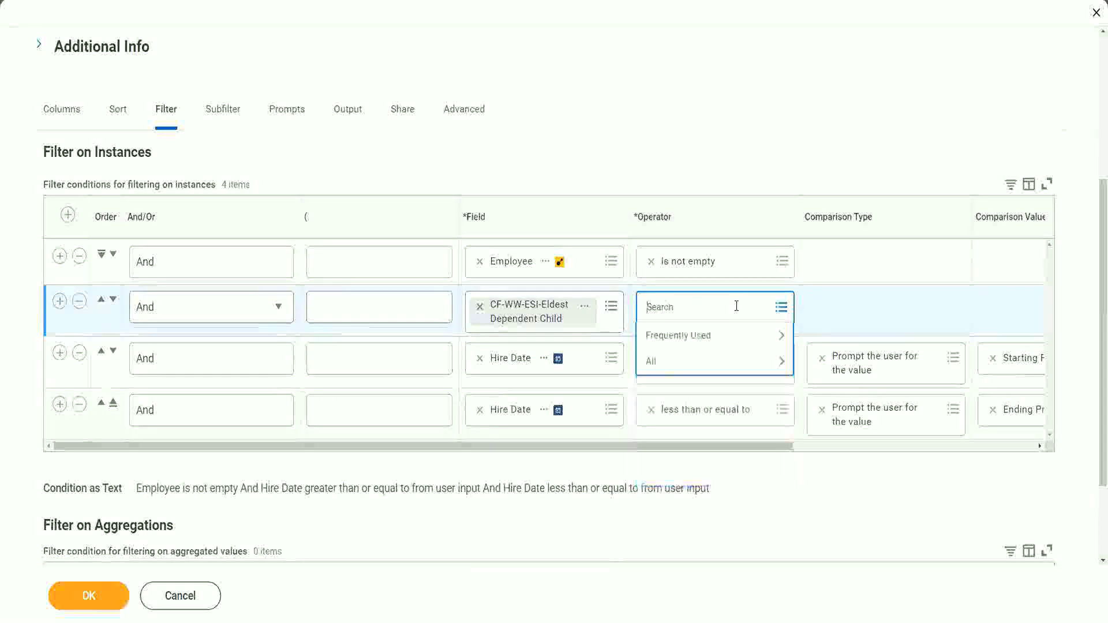
left_click(712, 338)
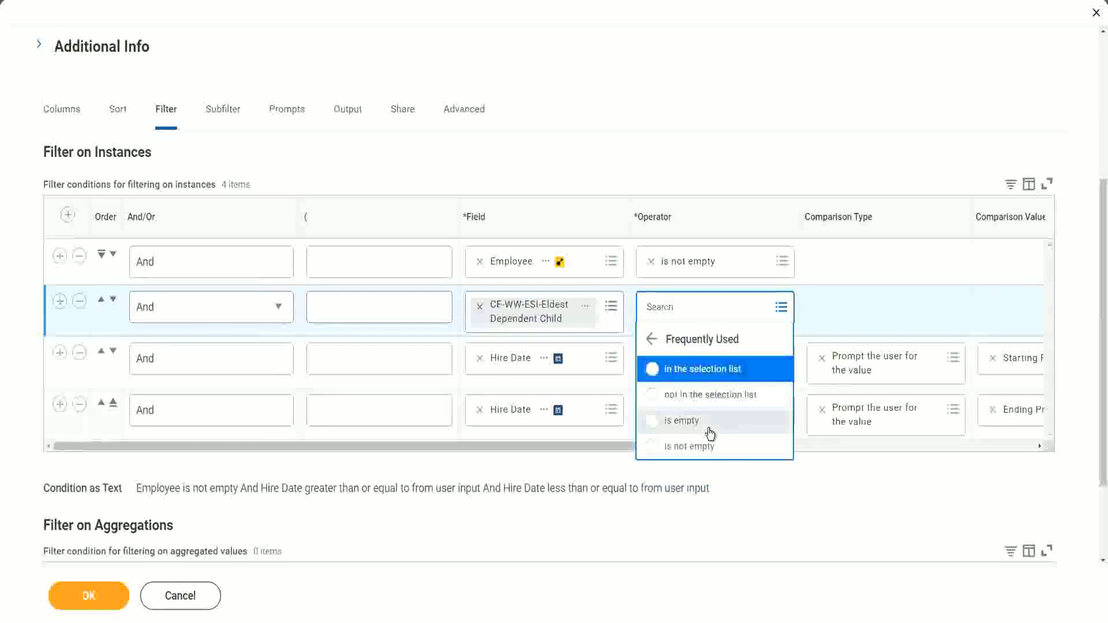
left_click(702, 447)
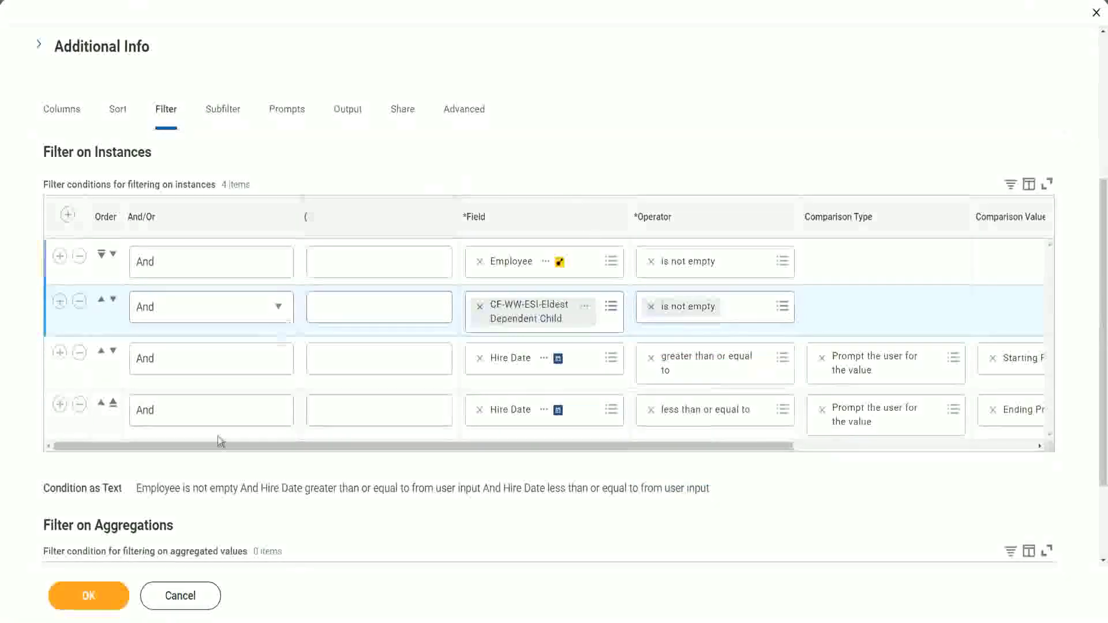
left_click(89, 595)
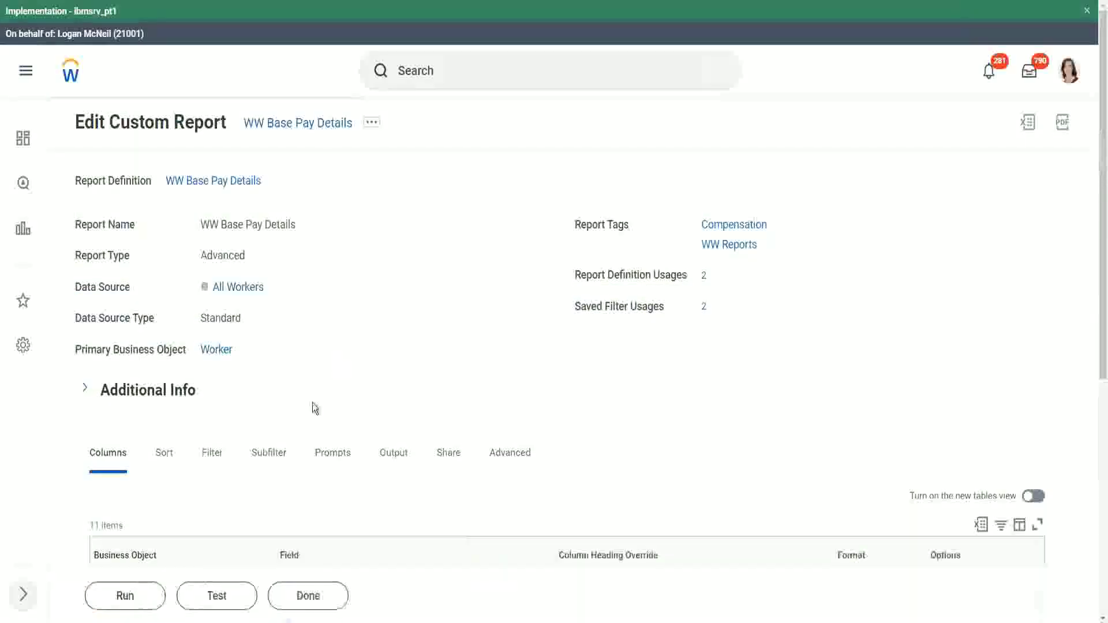
Step: Run the report for hire dates 01/01/2000 through 12/31/2000
left_click(126, 598)
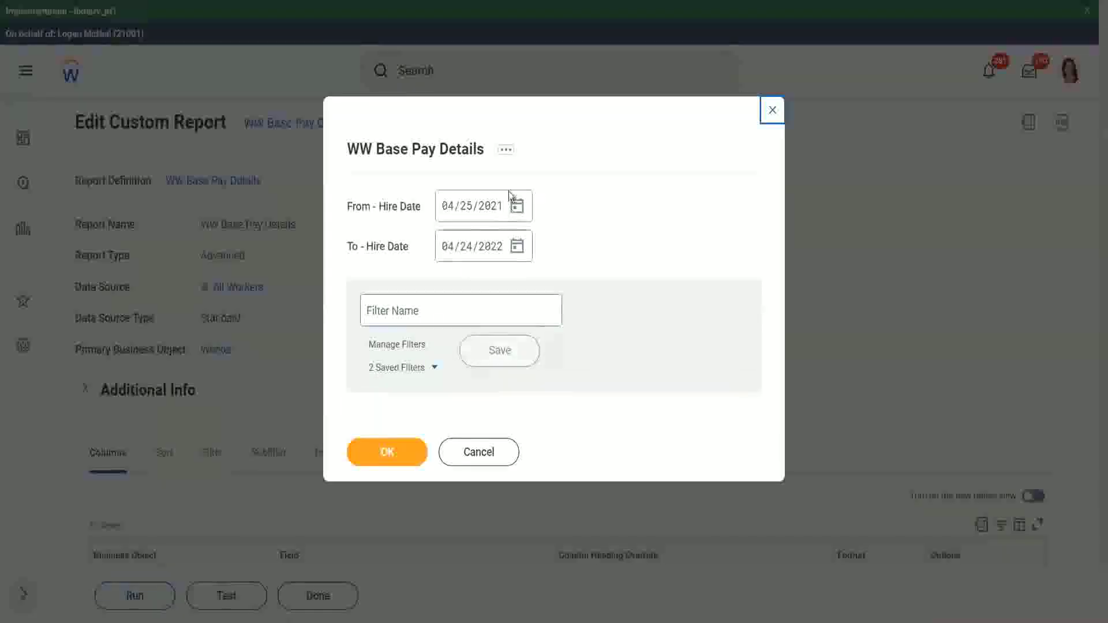
left_click(446, 206)
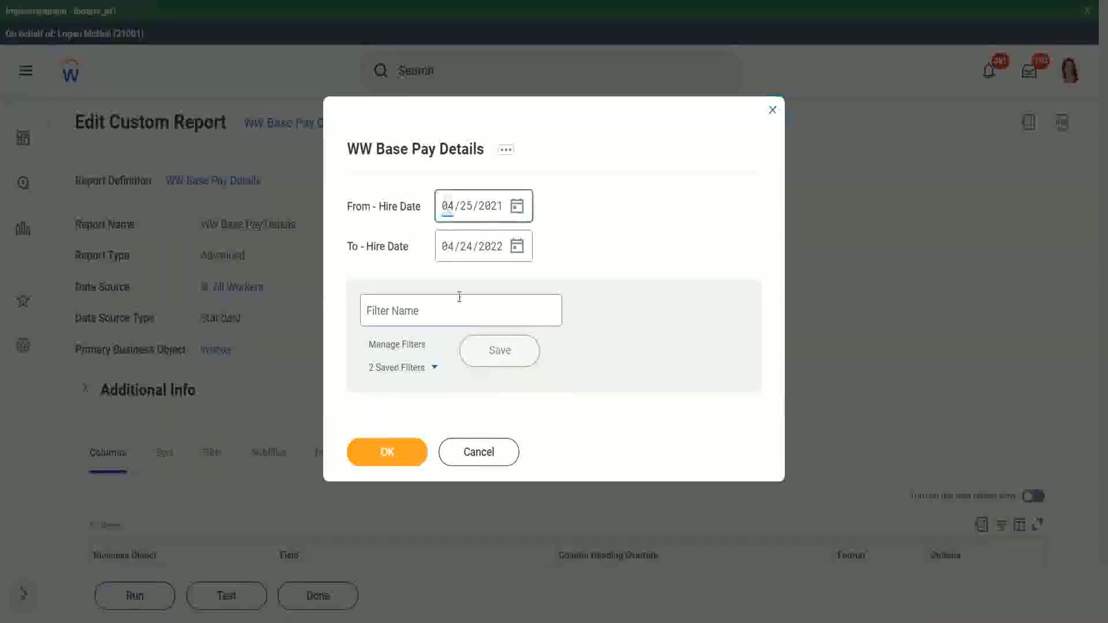
type("0103")
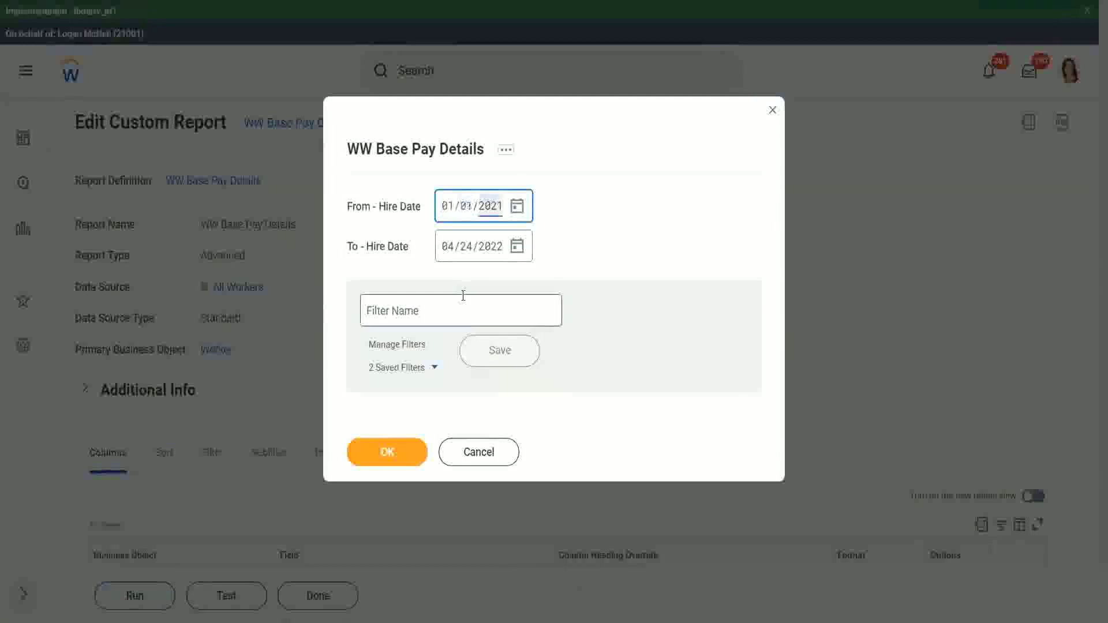
type("2000")
key("Tab")
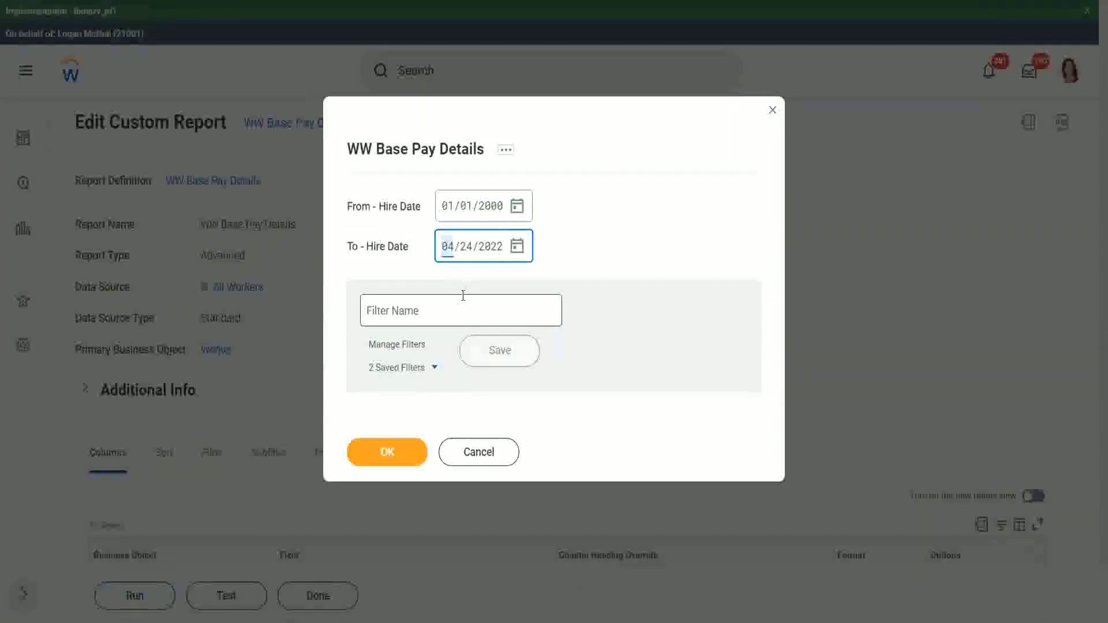
type("12/31/")
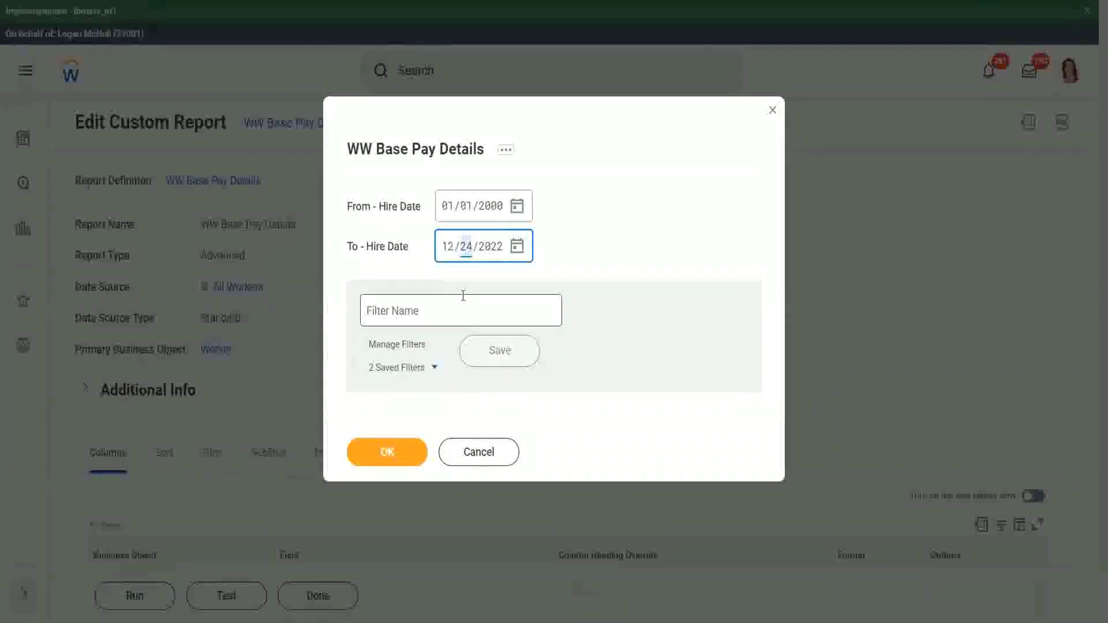
type("2000")
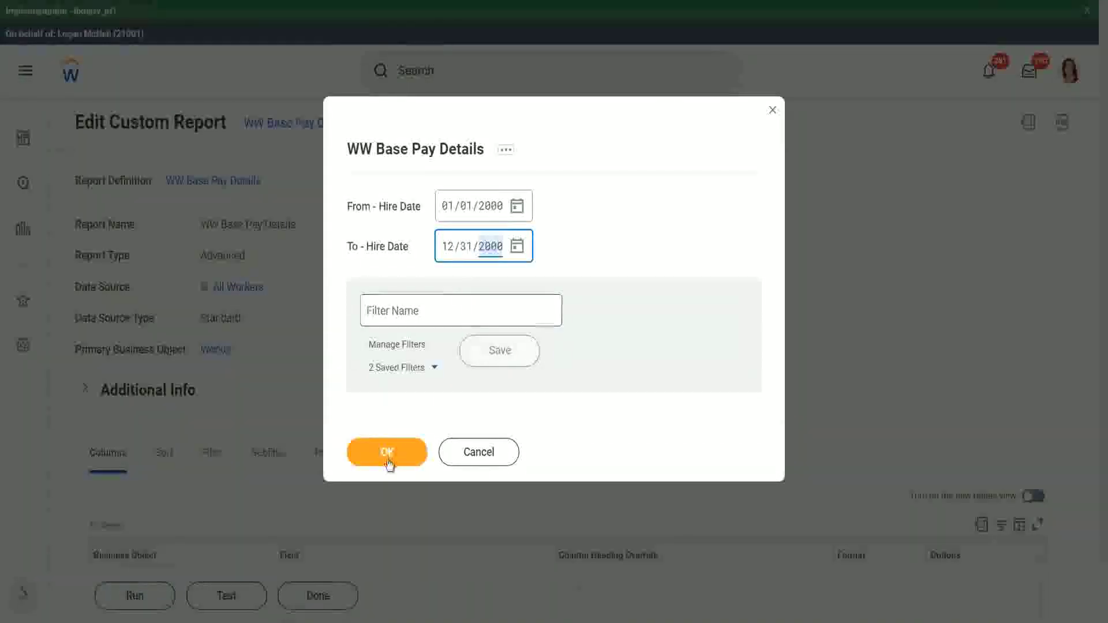
left_click(387, 451)
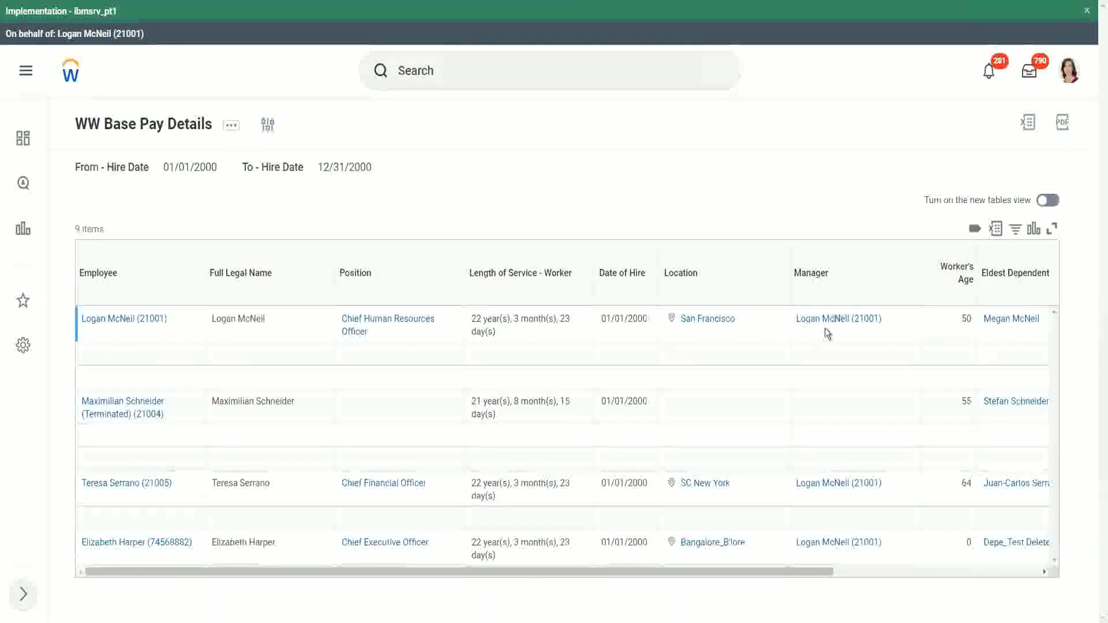
Step: Scroll the 9-worker results sideways to review the Eldest Dependent Child and Dependents columns
left_click_drag(753, 573, 962, 577)
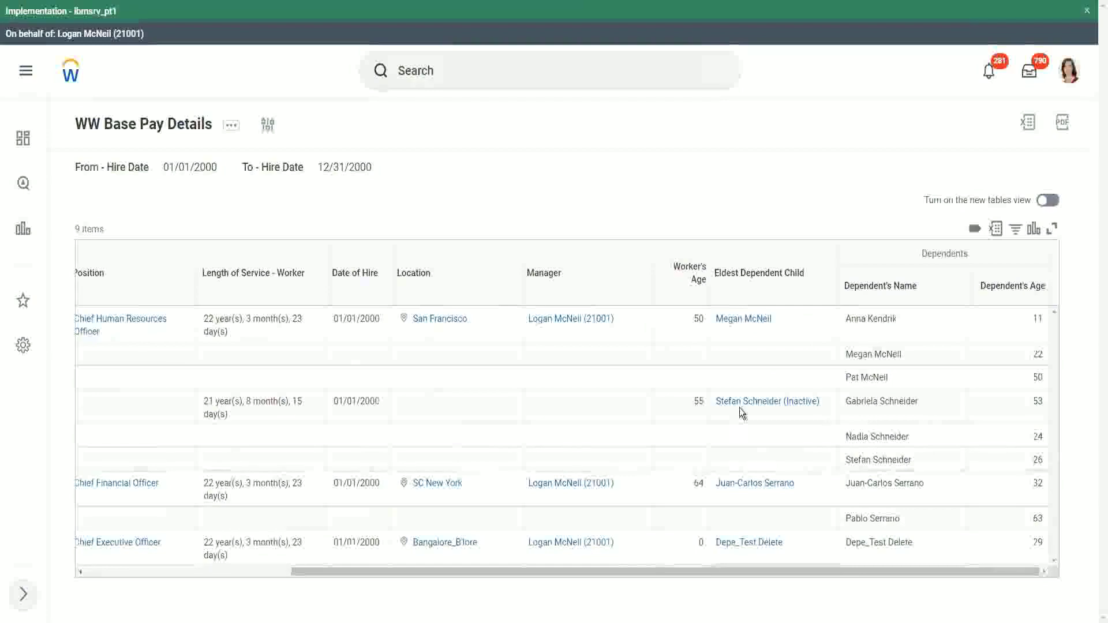
mouse_move(754, 491)
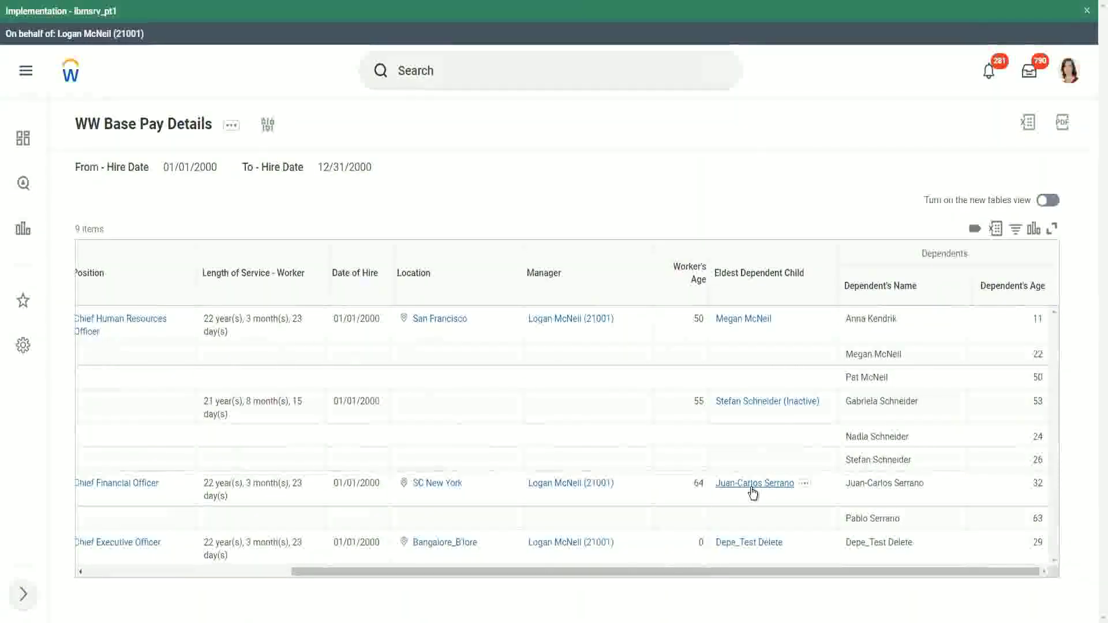
mouse_move(612, 489)
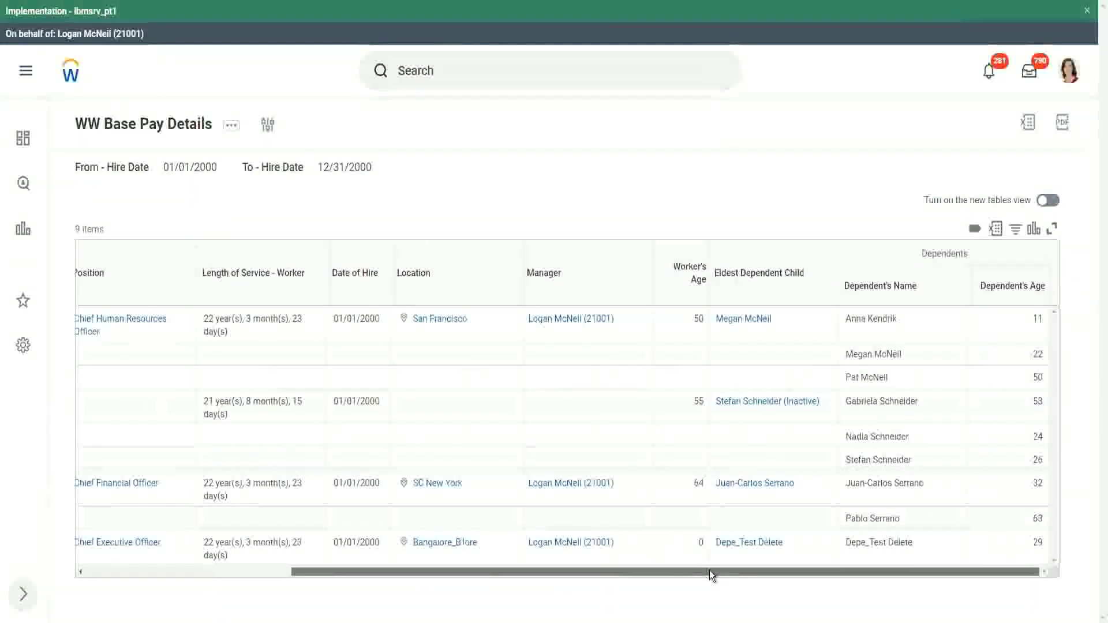
left_click_drag(710, 570, 456, 570)
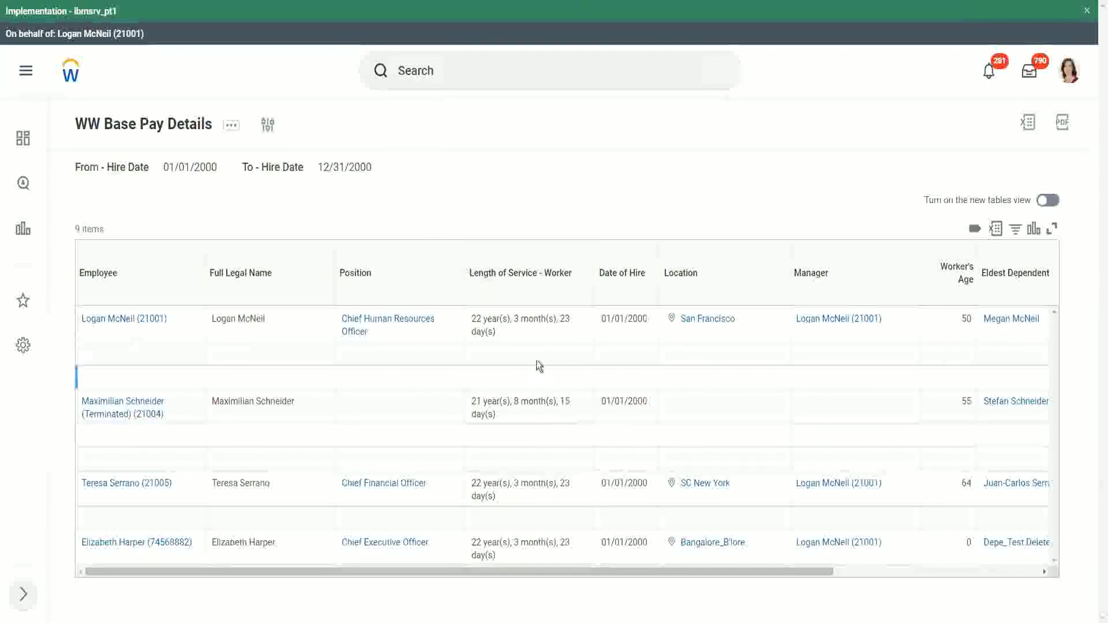
left_click_drag(548, 572, 734, 571)
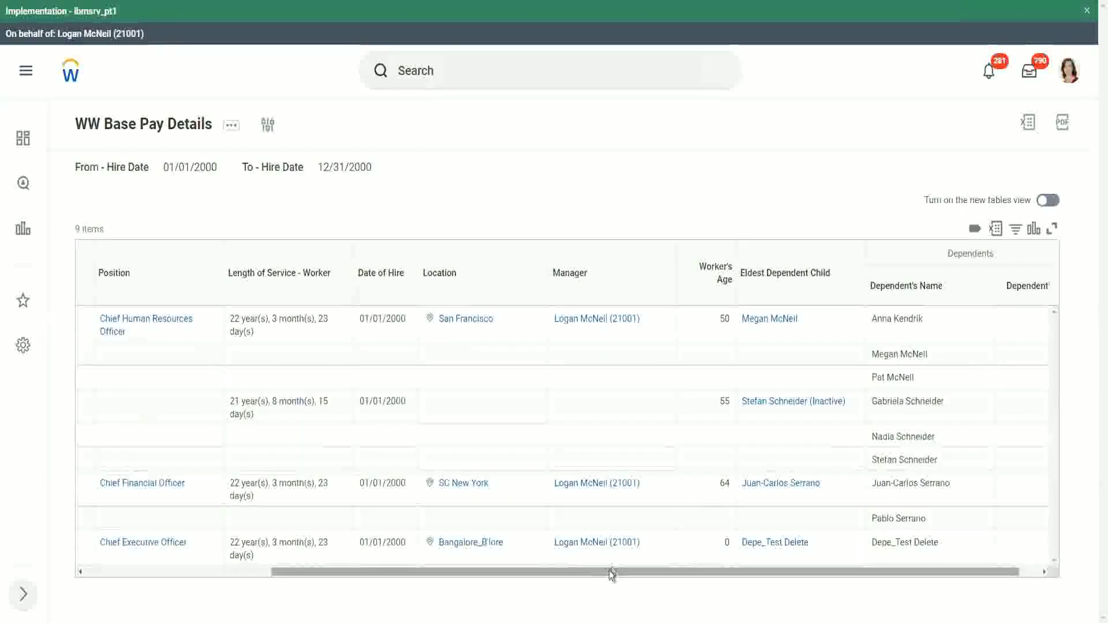
left_click_drag(570, 574, 296, 581)
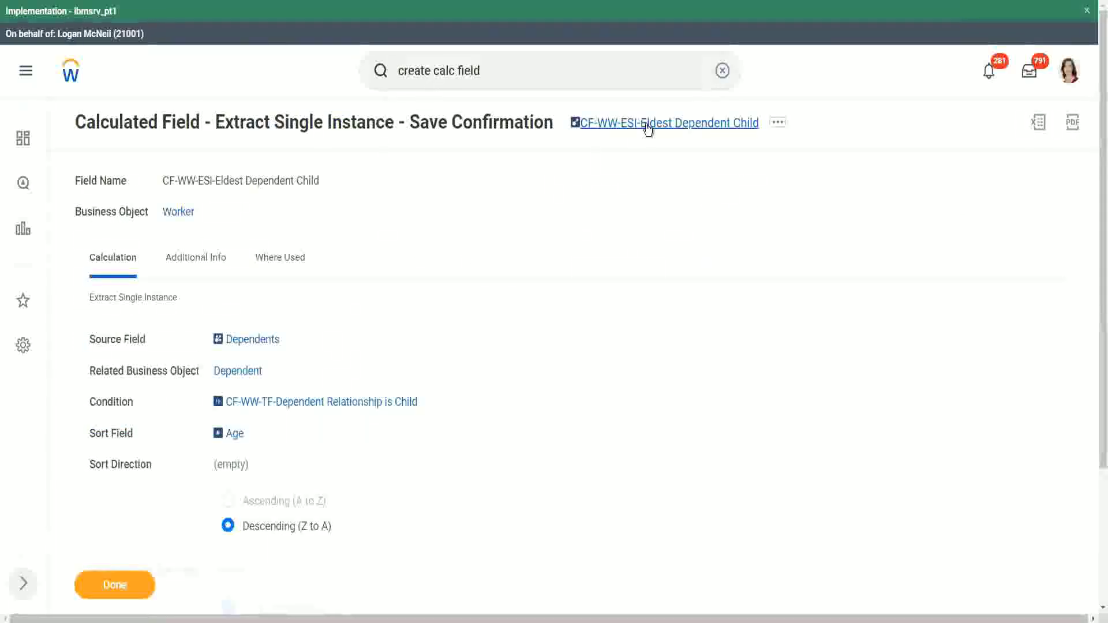
Step: Copy the field name CF-WW-ESI-Eldest Dependent Child and return to the 'create calc field' search
right_click(648, 129)
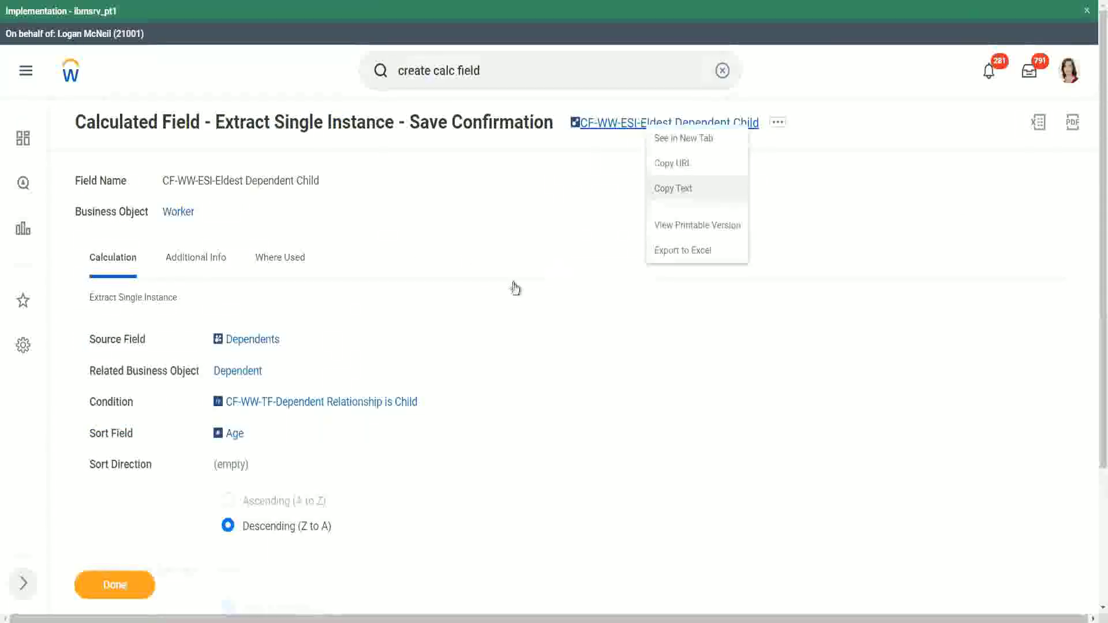
left_click(694, 189)
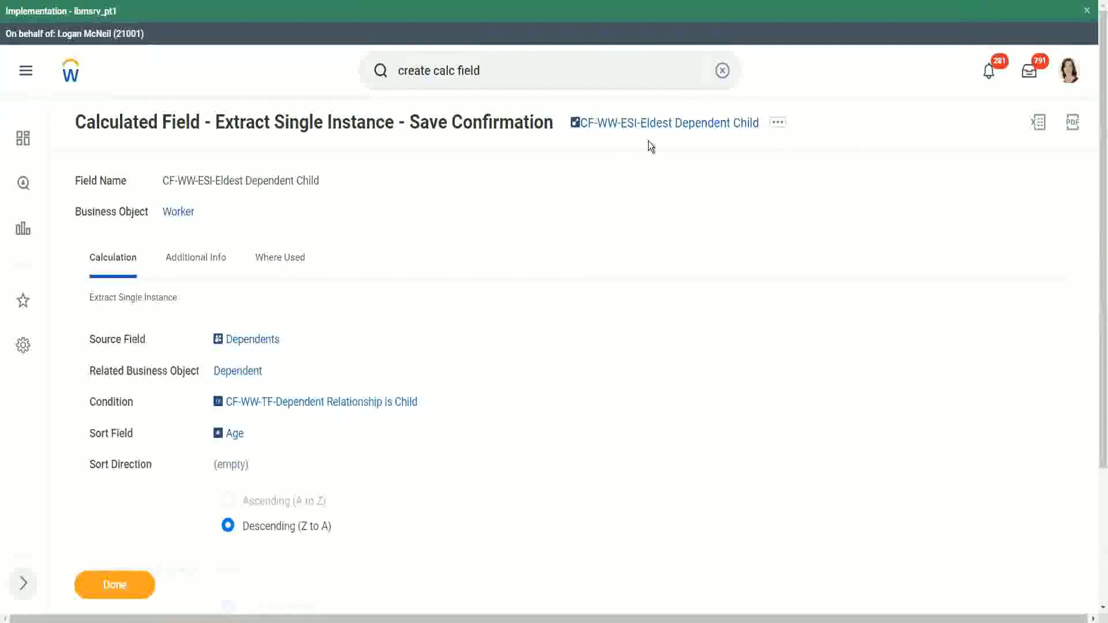
left_click(501, 76)
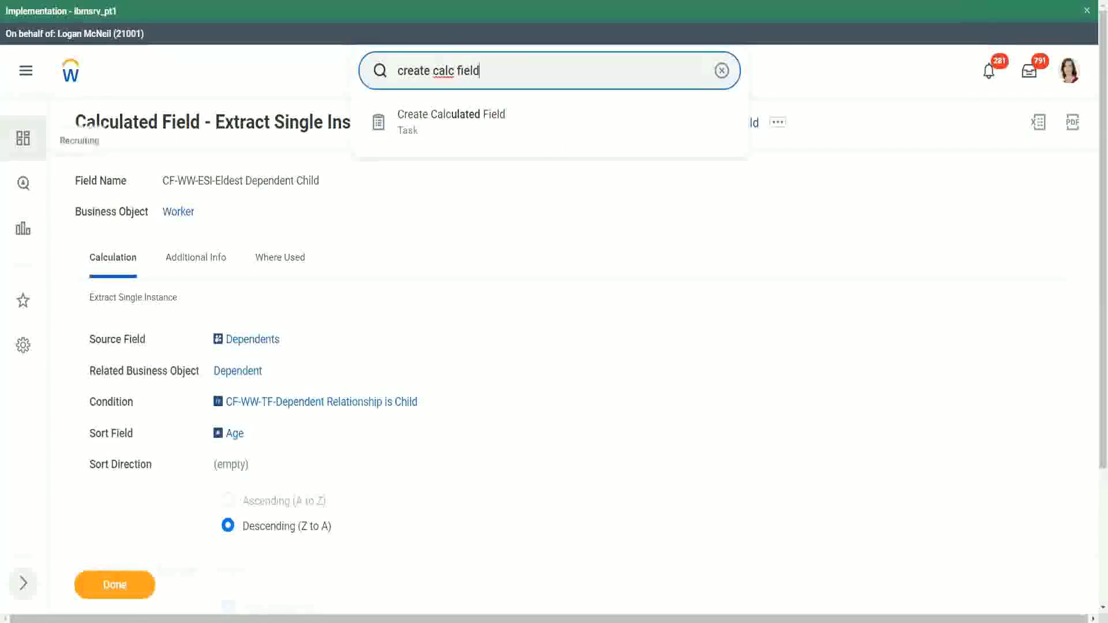
Step: Start a calculated field named 'CF-WW-LRV-Age of the eldest Dependent Child' from the pasted name
left_click(455, 114)
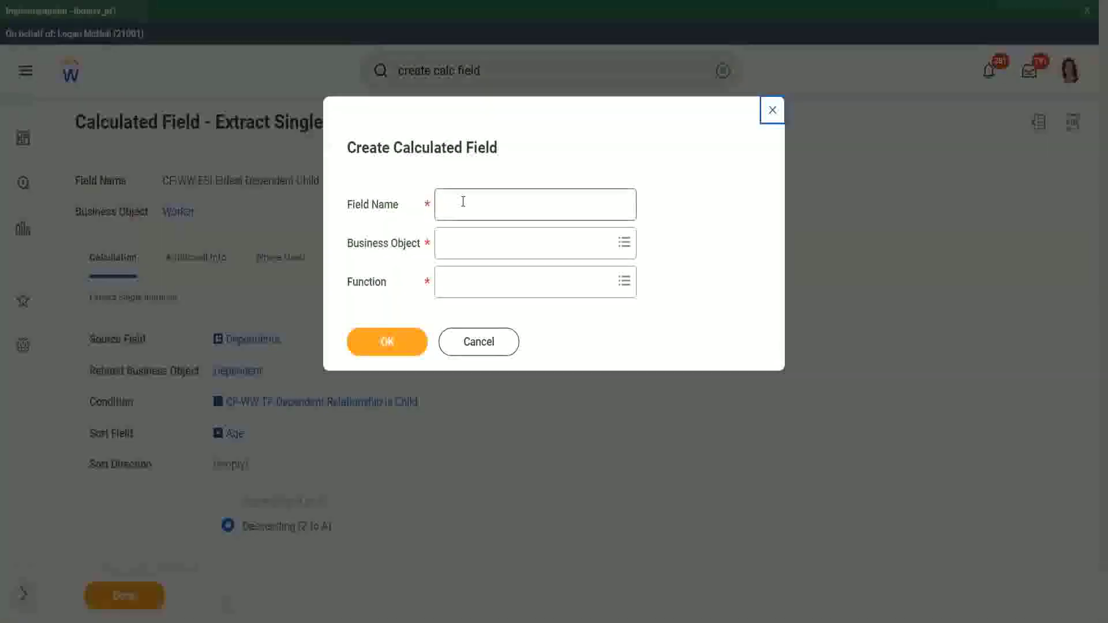
left_click(463, 202)
key("ctrl+v")
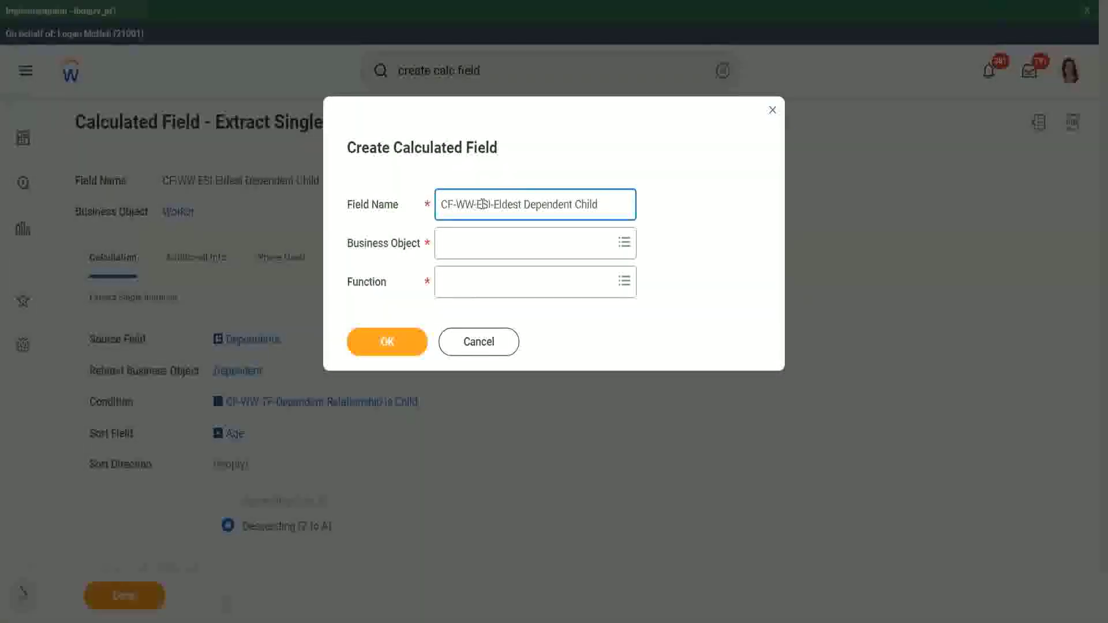
double_click(483, 205)
type("L")
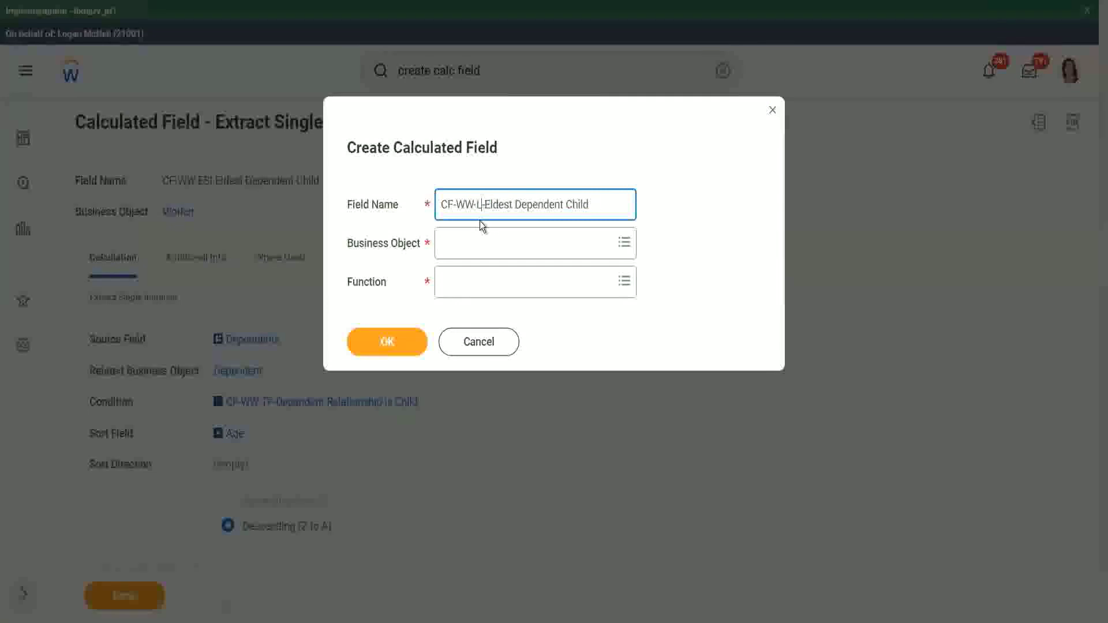
type("RV-")
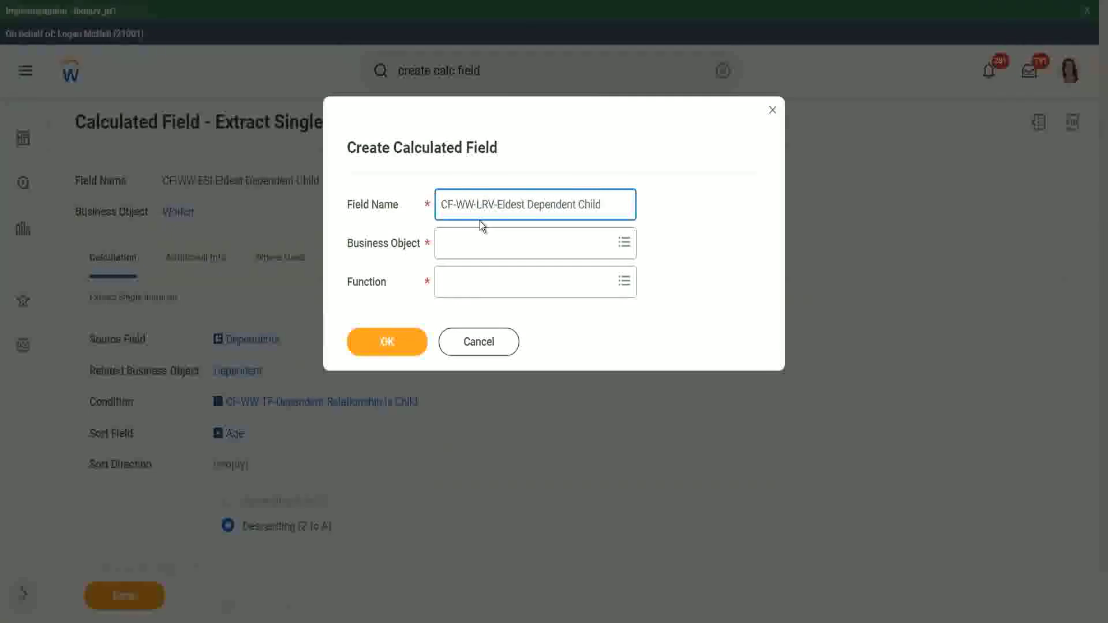
type("Age of ")
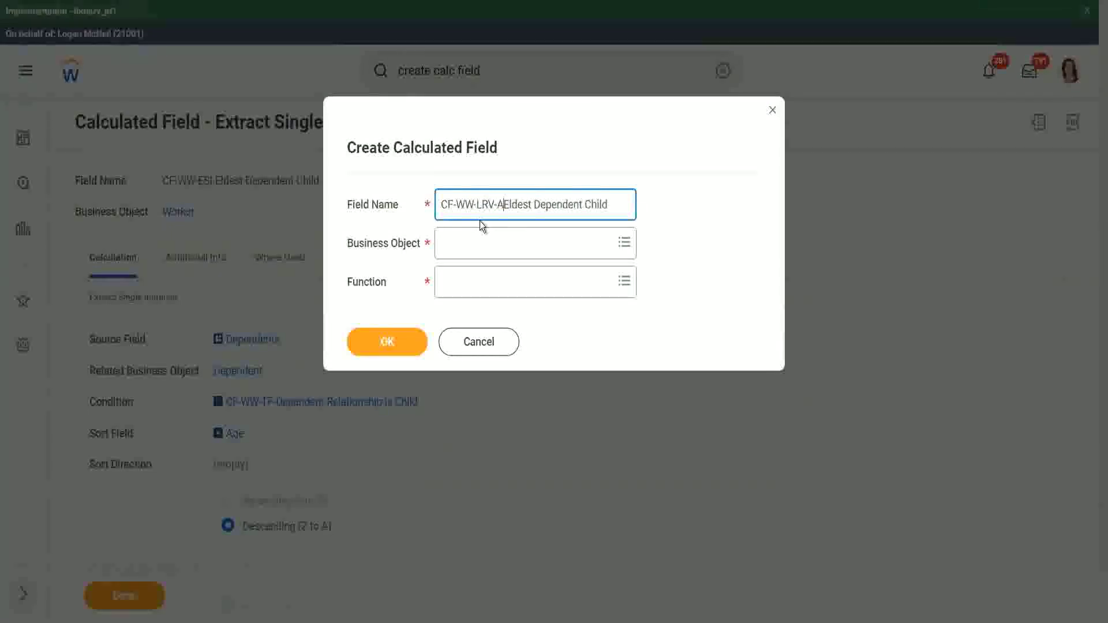
type("the")
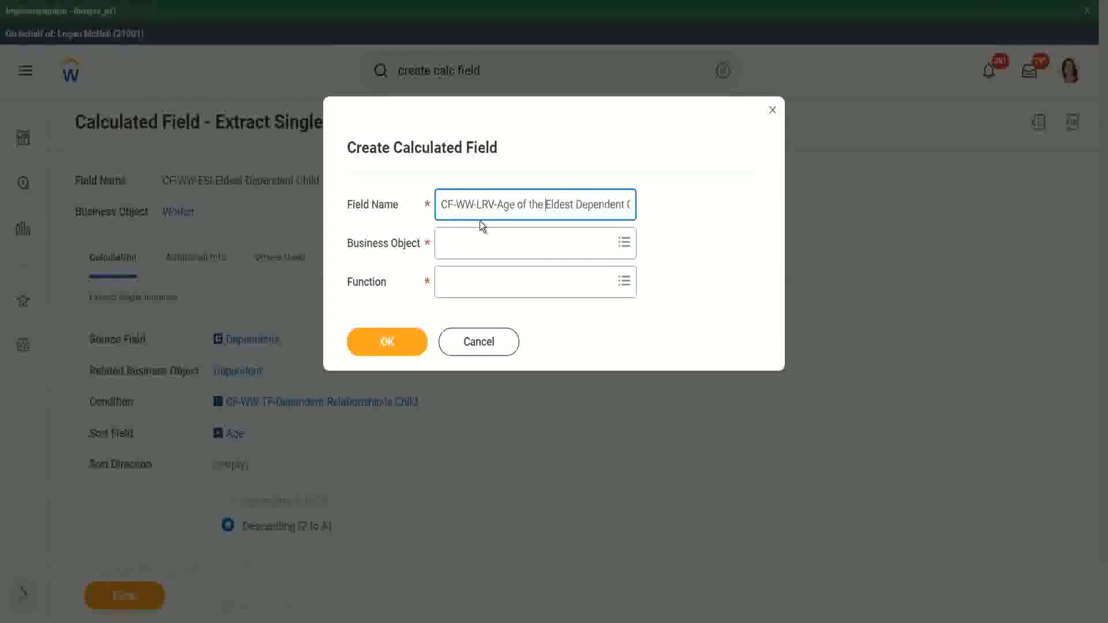
key("shift+Right")
type("e")
key("Right")
key("Right")
key("Right")
key("Right")
key("Right")
key("Right")
key("Right")
key("Right")
key("Right")
key("Right")
key("Right")
key("Right")
key("Right")
key("Right")
key("Right")
key("Right")
key("Right")
key("Right")
key("Right")
key("Right")
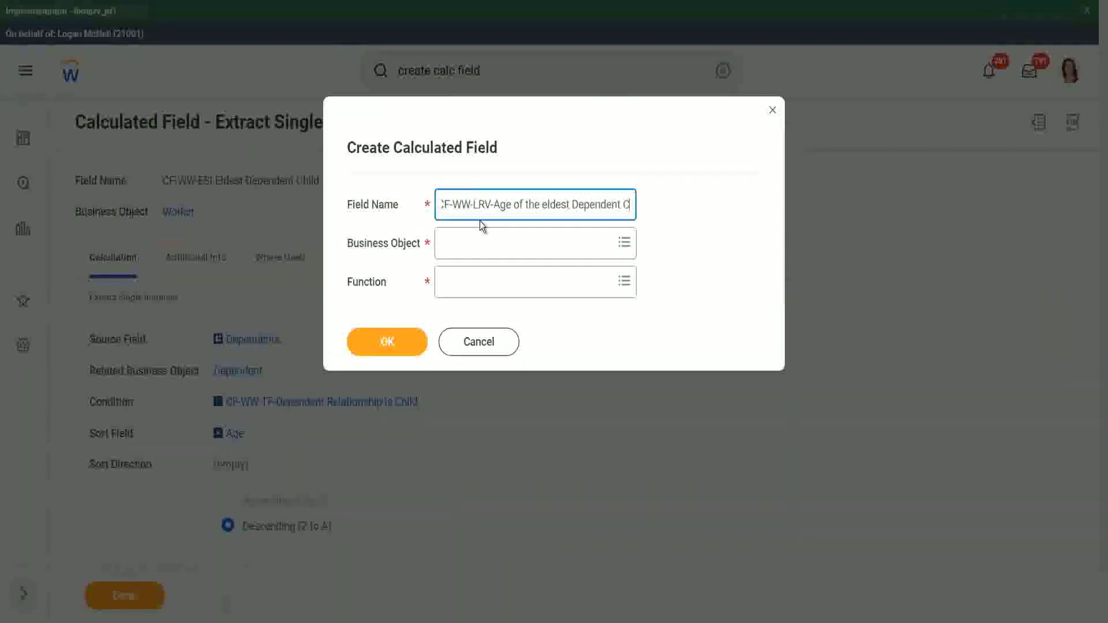
Step: Set business object Worker and function Lookup Related Value, then submit the field
key("Tab")
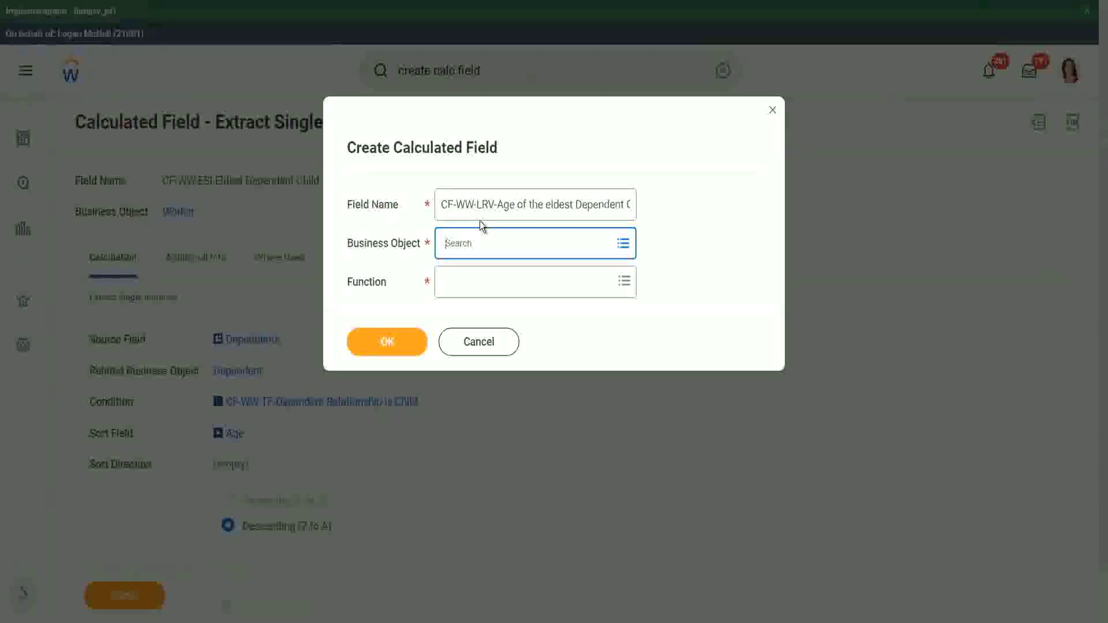
type("orker")
key("Return")
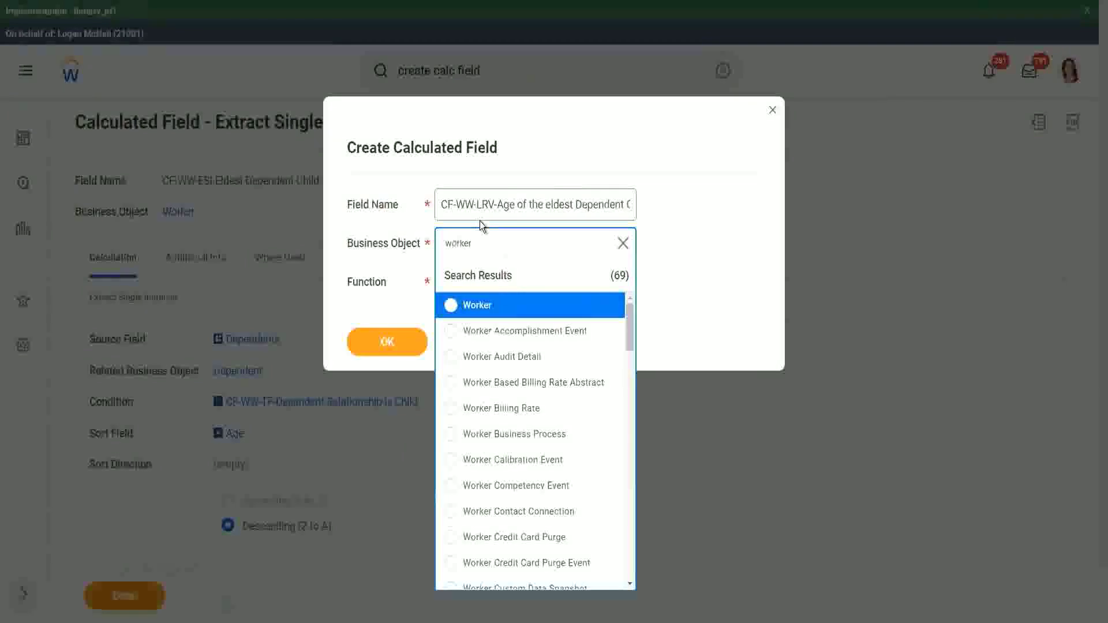
left_click(453, 315)
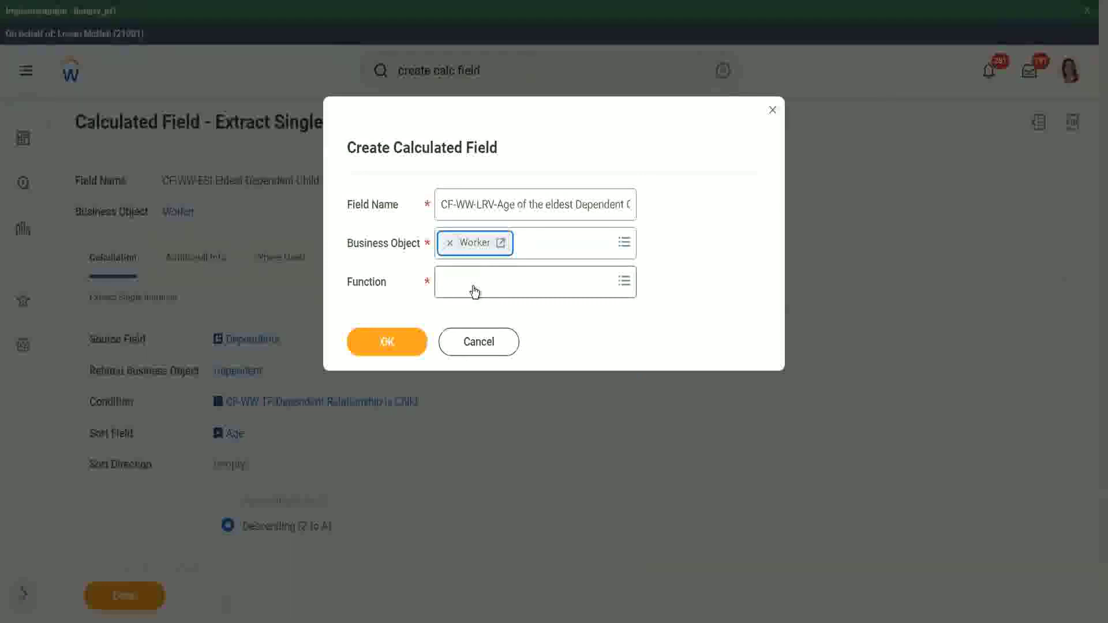
left_click(474, 292)
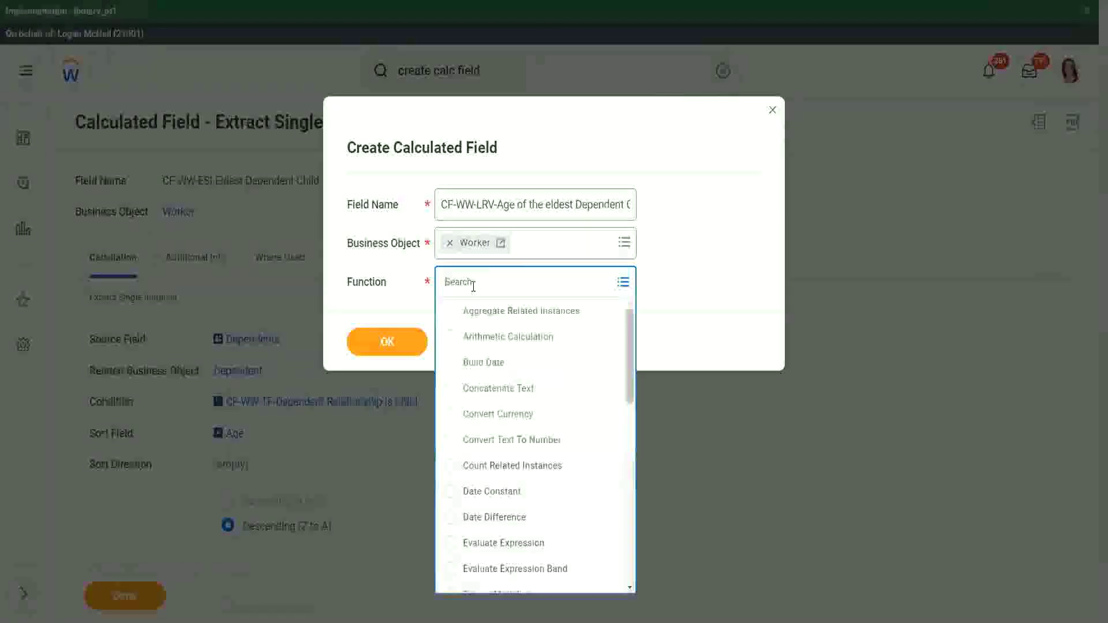
type("lrv")
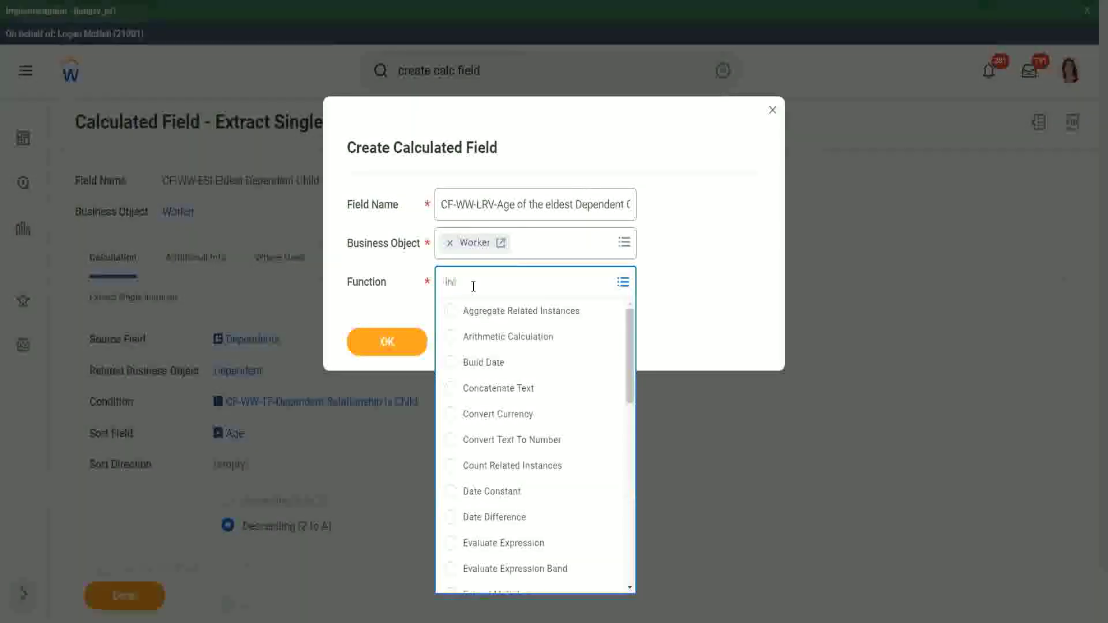
key("Return")
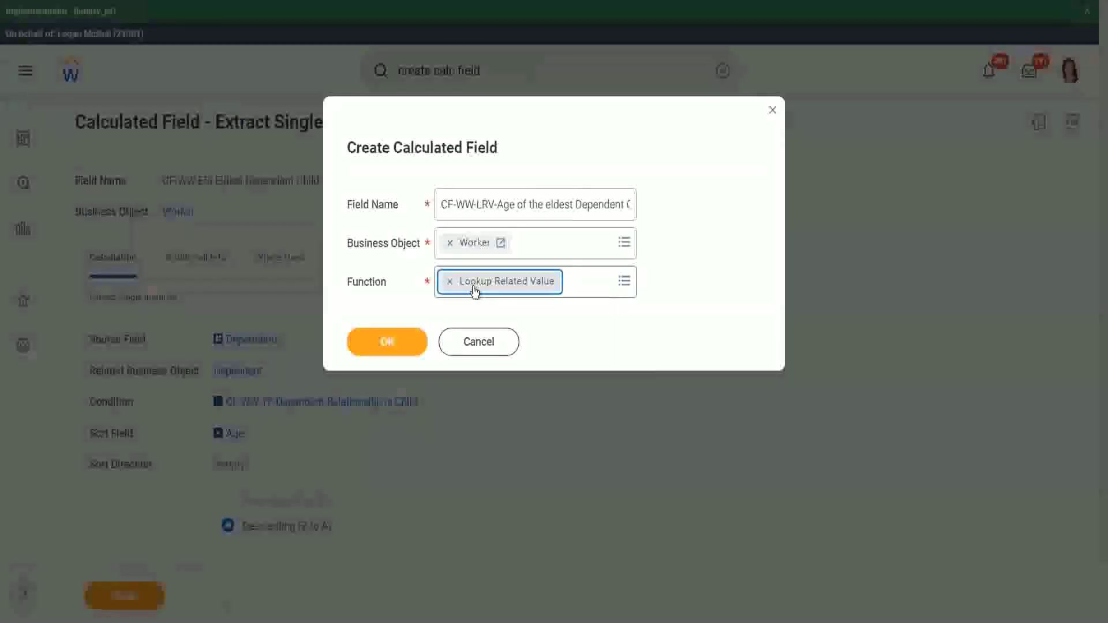
left_click(385, 341)
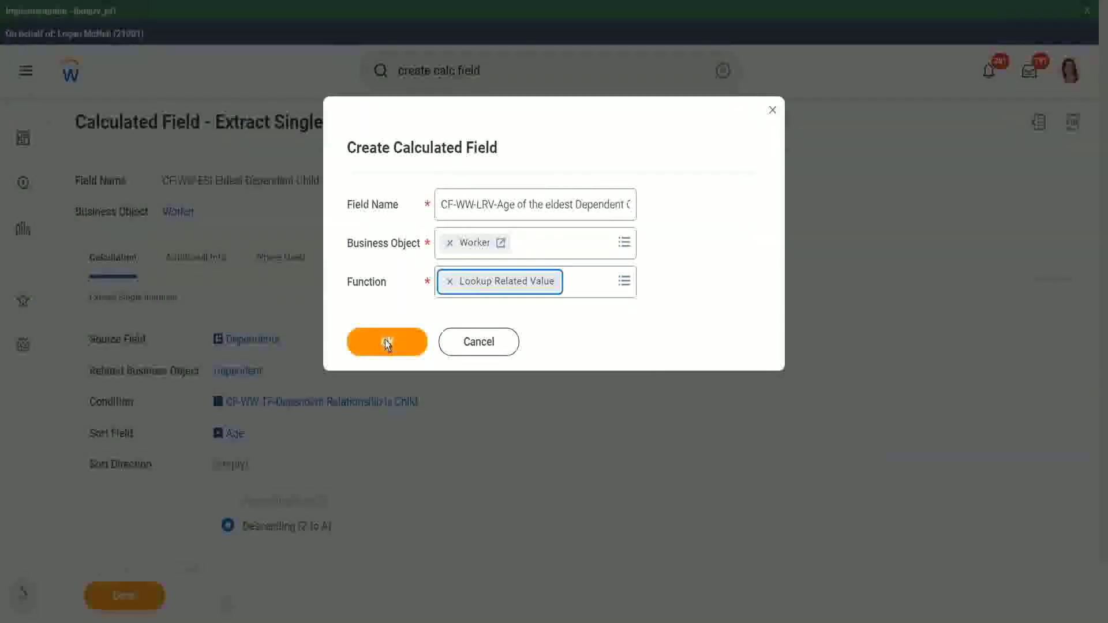